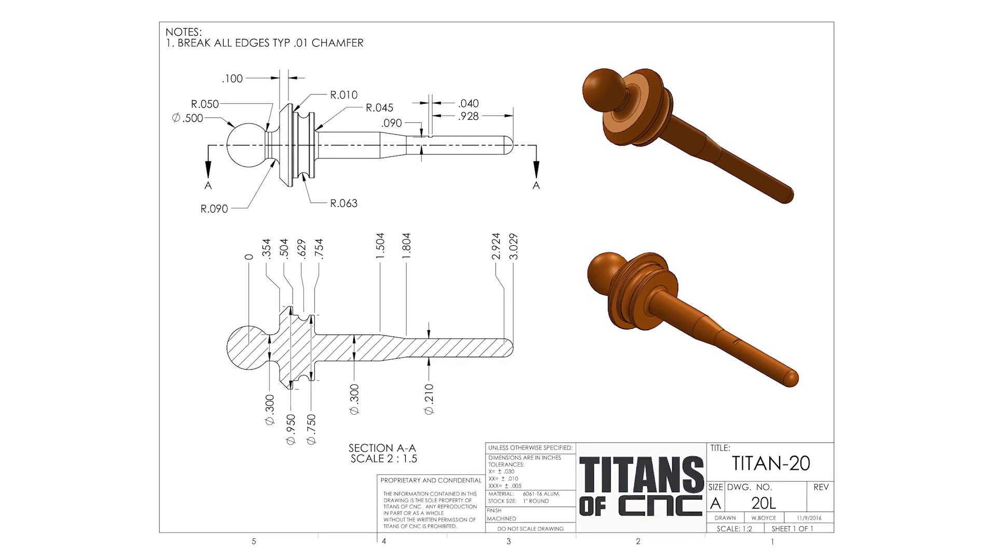
Start a new design and begin a sketch on the side origin plane
left_click(25, 7)
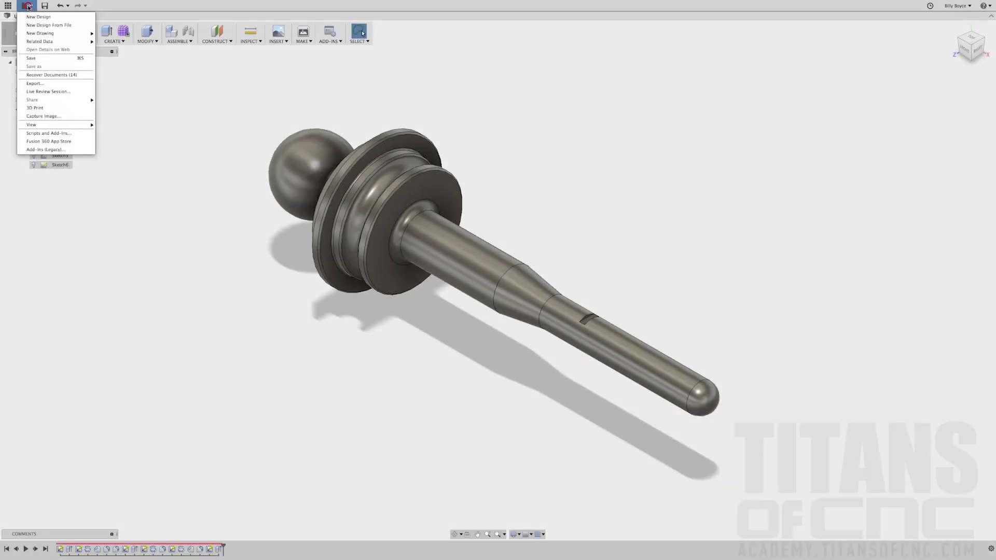
left_click(32, 17)
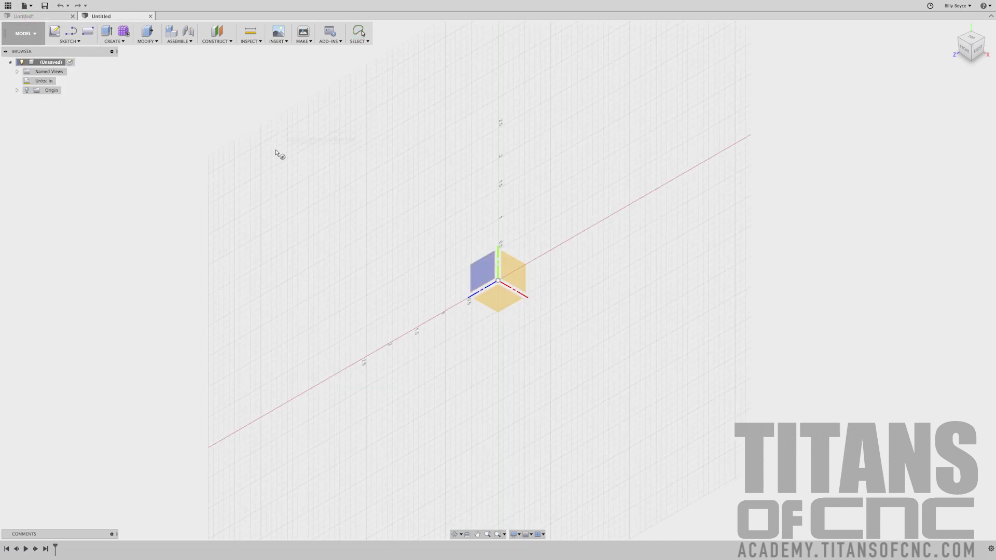
left_click(486, 272)
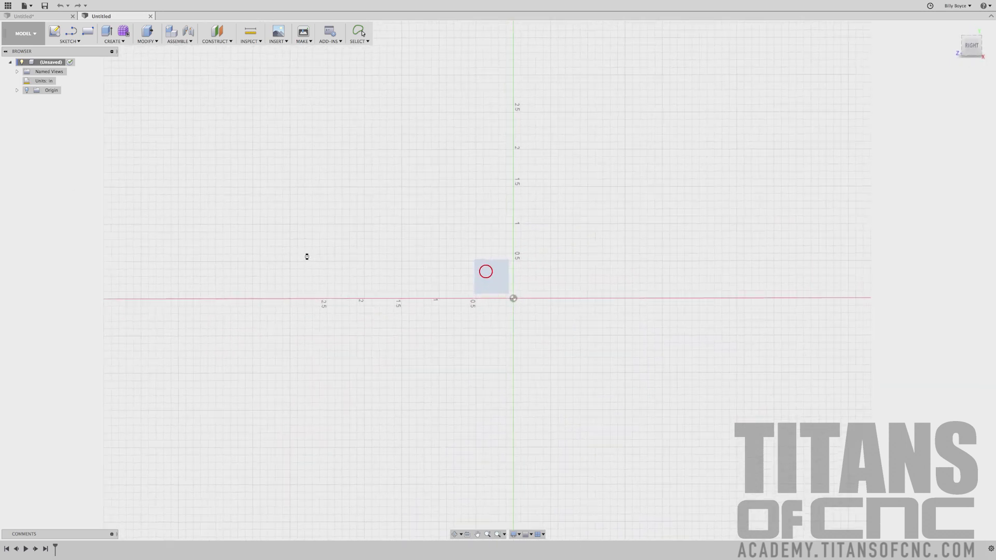
Draw a 0.950 in diameter circle centred on the origin and select its profile
left_click(514, 300)
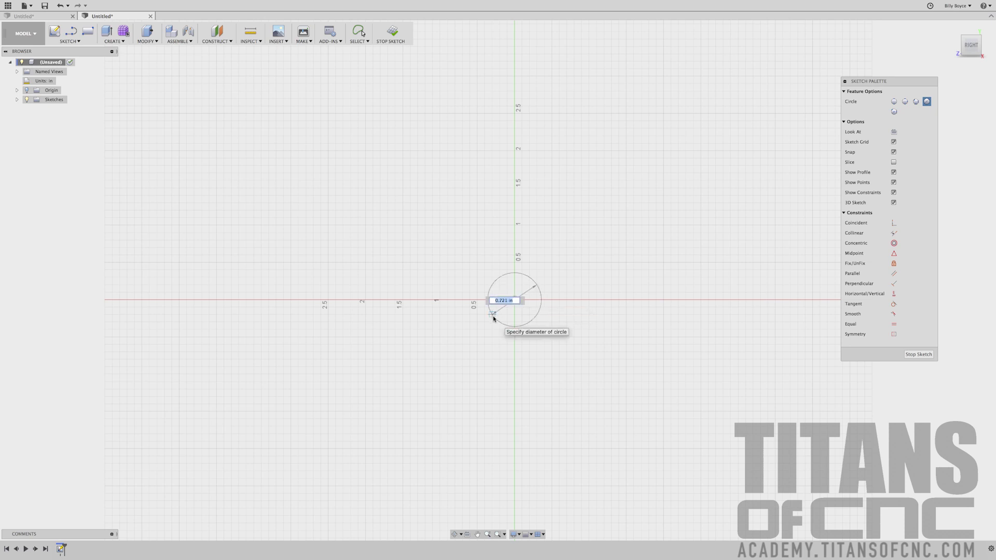
key("Tab")
key("Return")
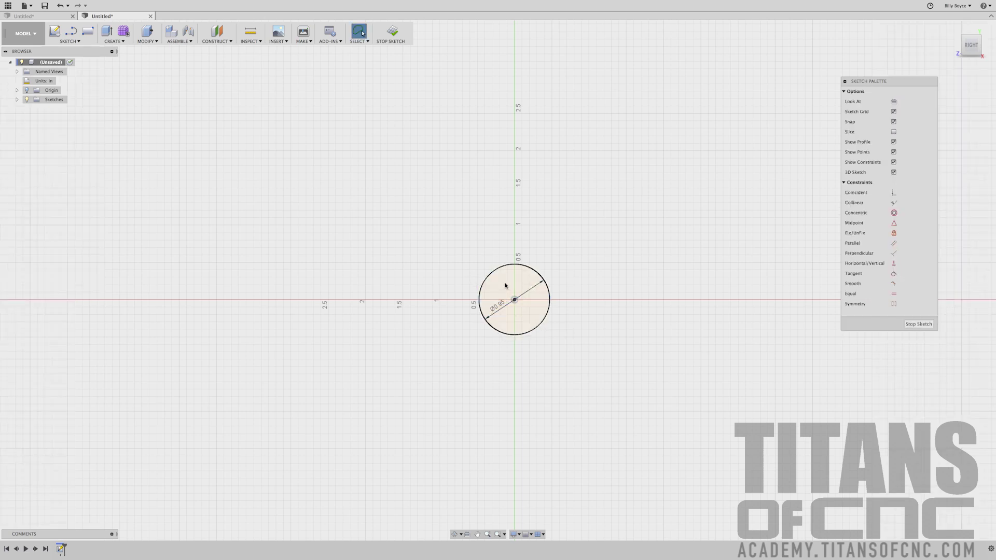
left_click(505, 285)
right_click(505, 285)
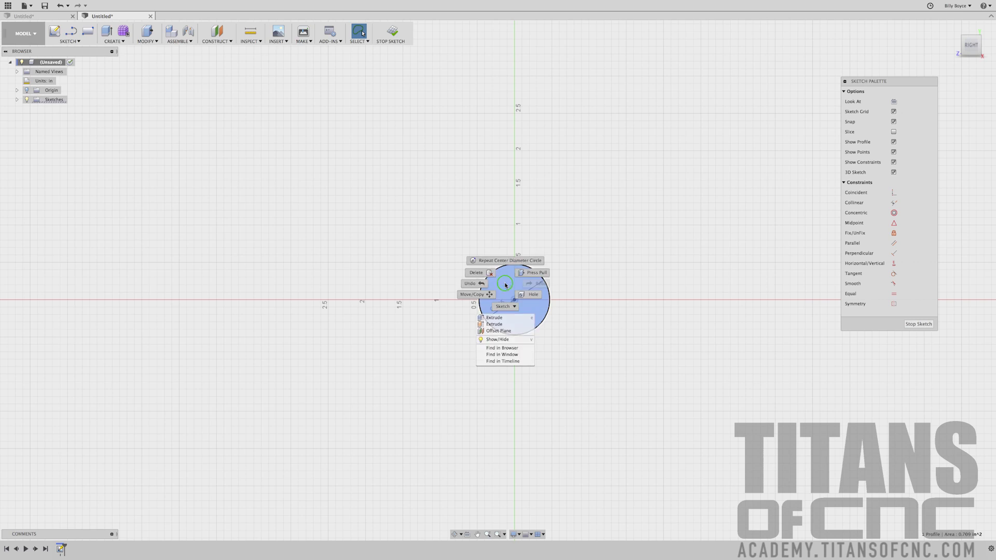
Extrude the circle 0.4 in, then sketch a concentric 0.750 in circle on its front face
left_click(533, 273)
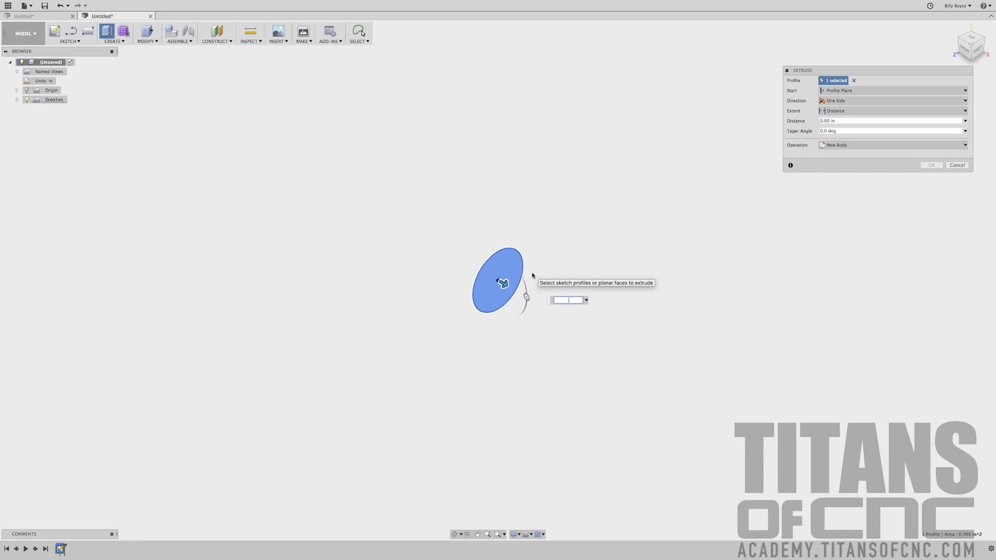
key("Return")
key("Return")
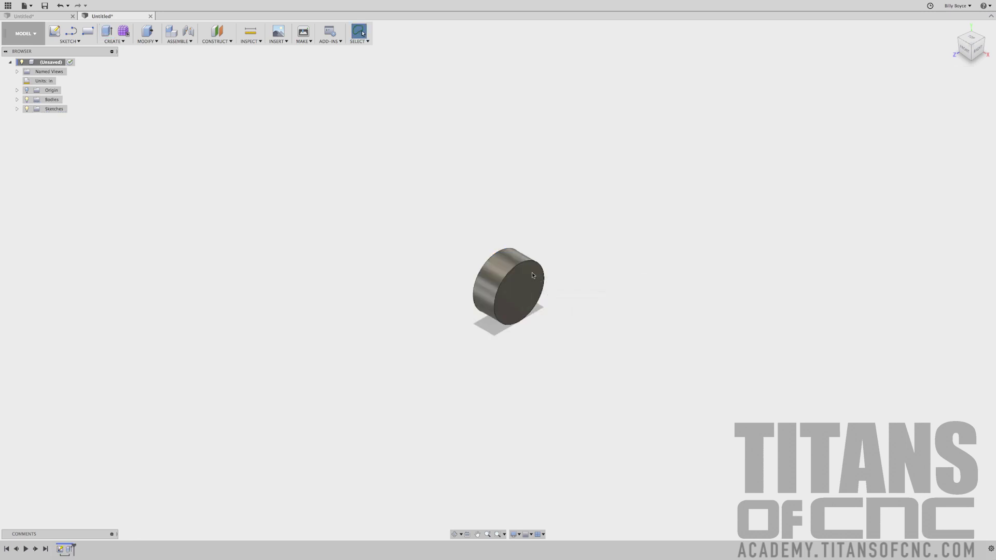
right_click_drag(533, 276, 539, 281)
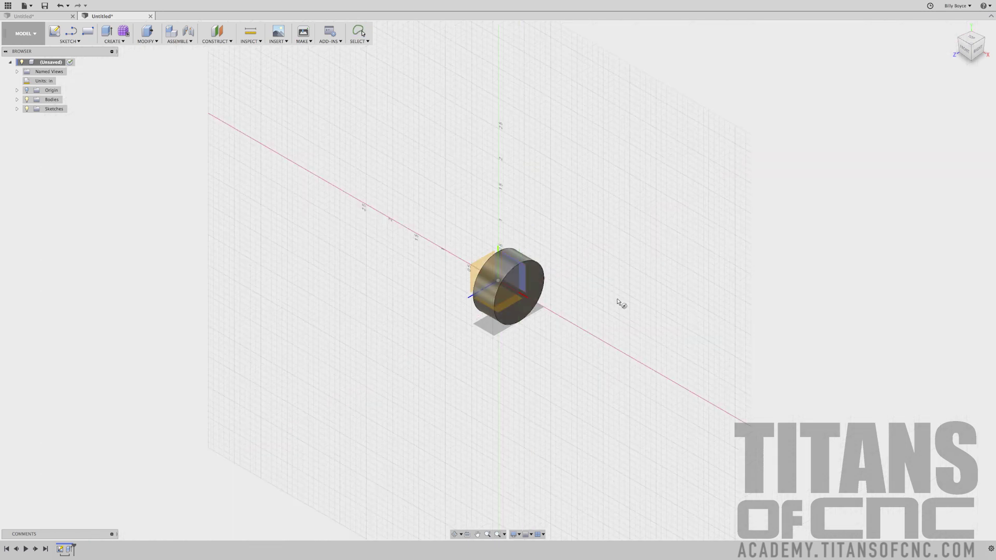
left_click(539, 280)
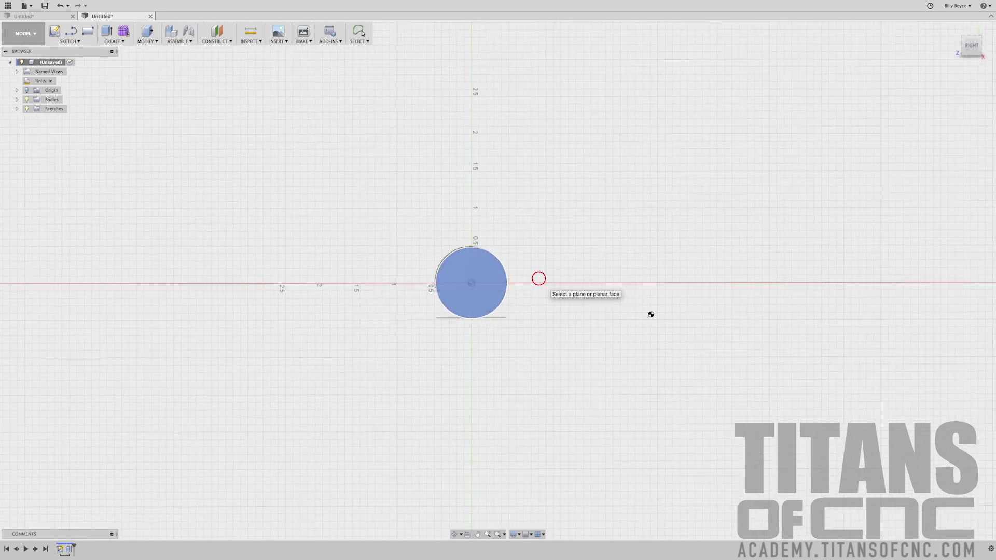
key("c")
left_click(470, 284)
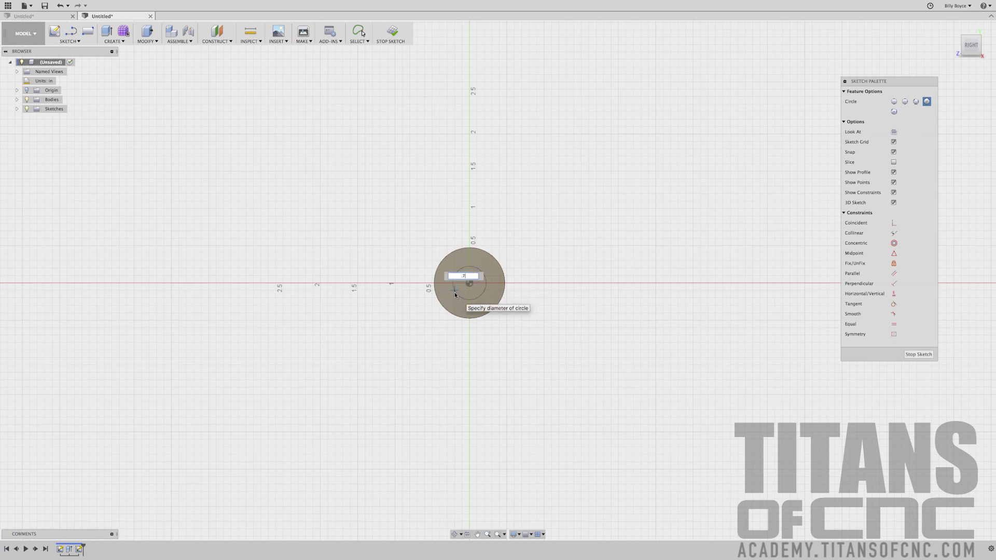
key("Tab")
key("Return")
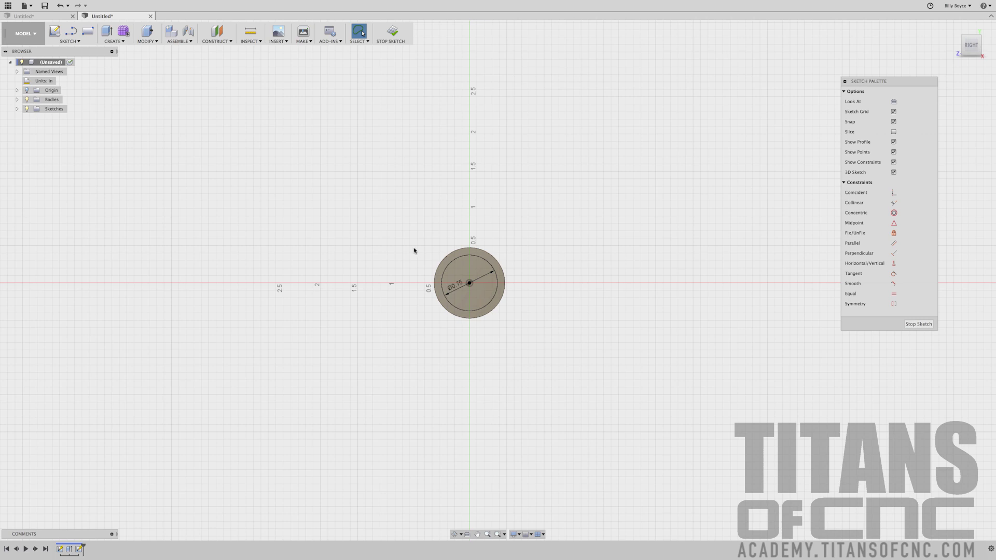
Press Pull the outer ring -0.250 in to form the step
right_click(415, 249)
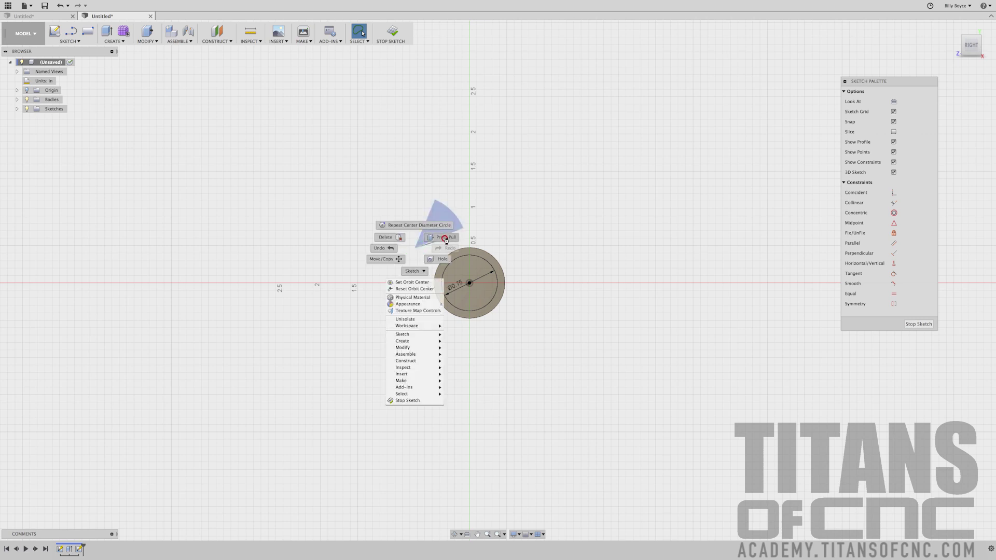
left_click(445, 238)
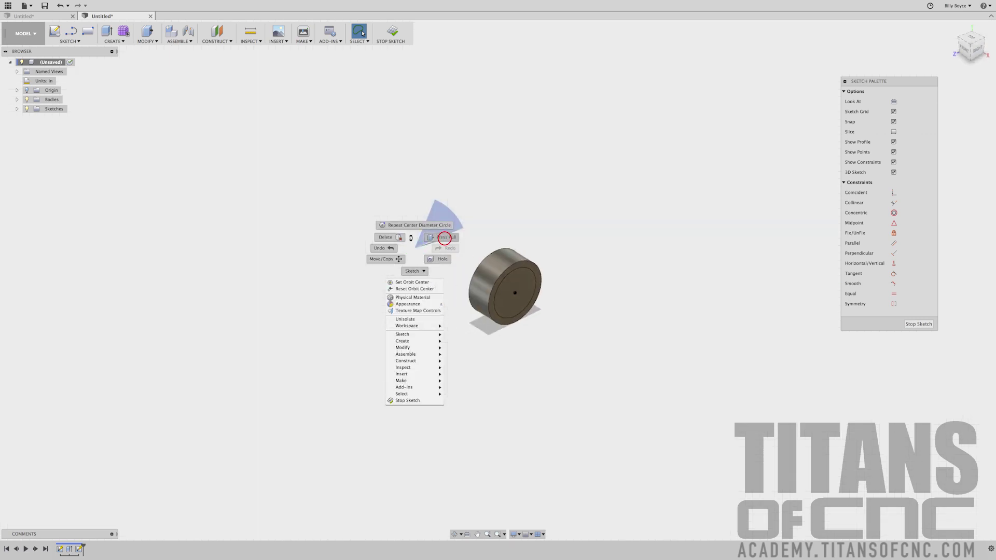
left_click(532, 266)
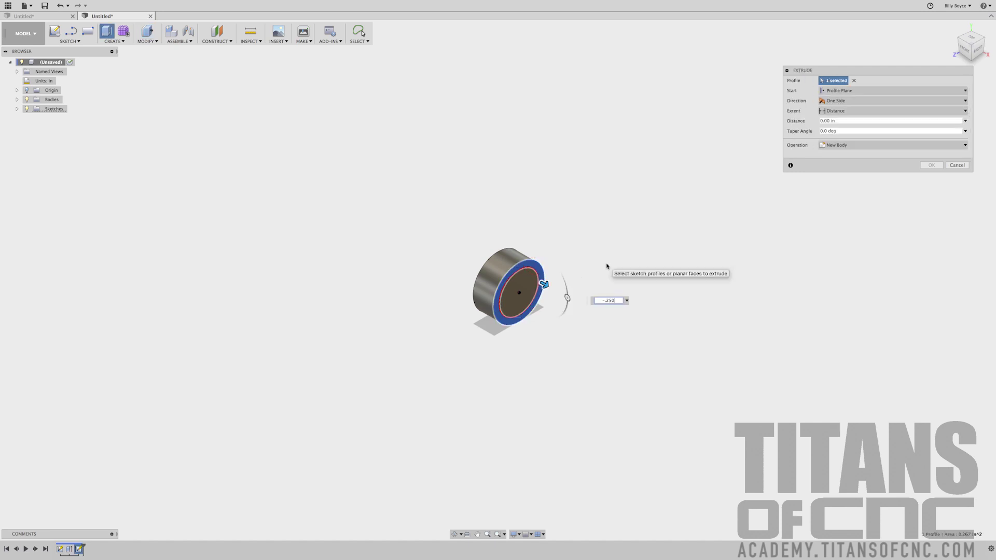
type("-.250")
key("Return")
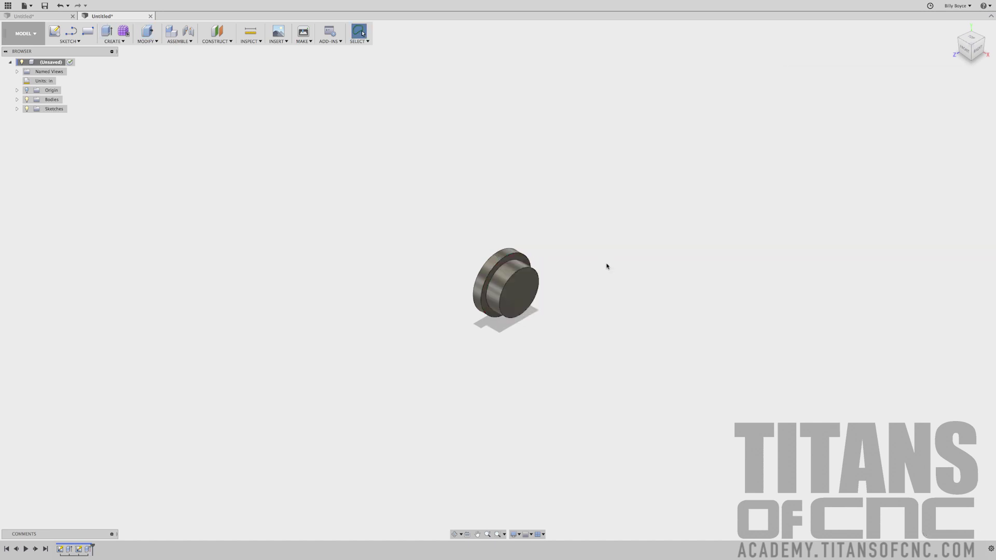
Start a front-plane sketch with a horizontal 0.354 in line from the origin
left_click(414, 253)
left_click(72, 32)
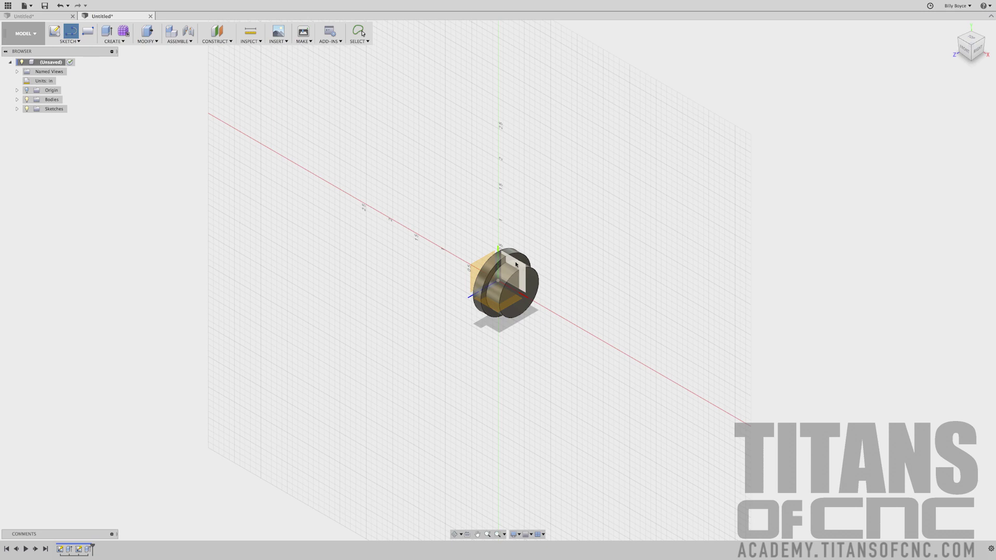
left_click(515, 265)
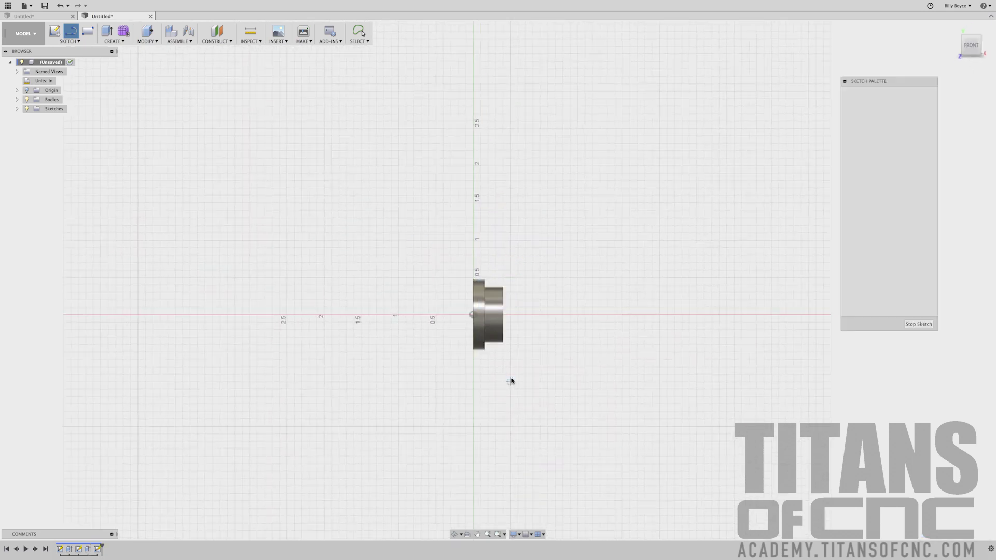
scroll(488, 321, "up", 10)
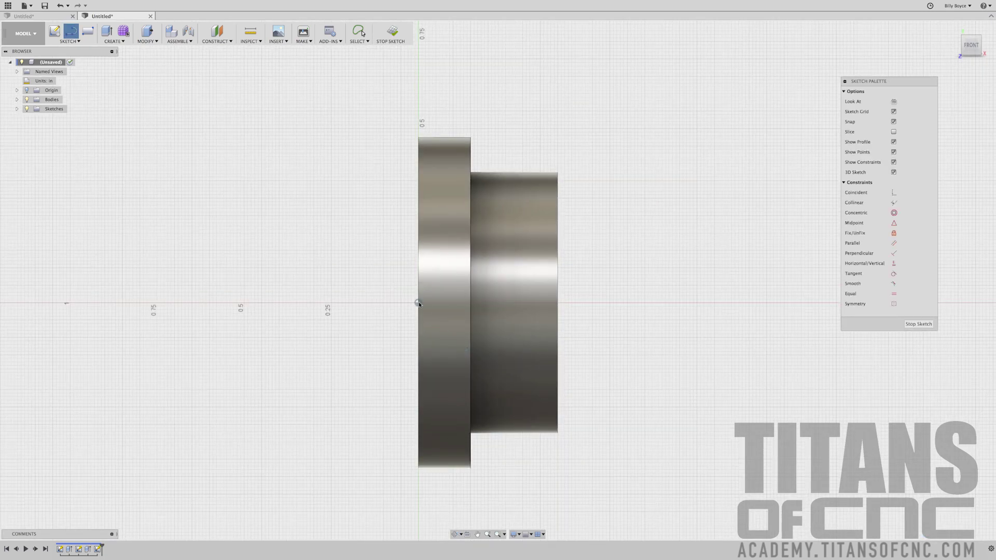
left_click(419, 302)
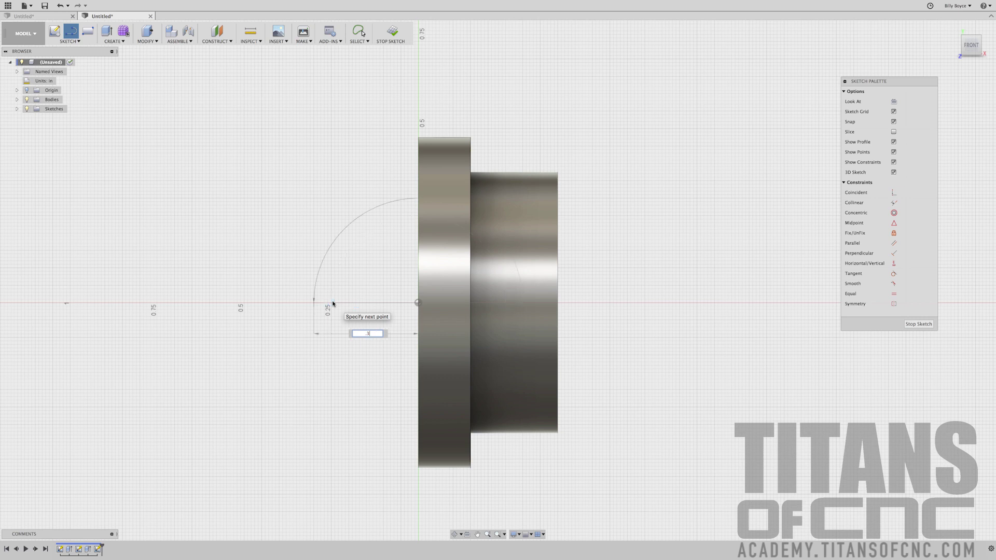
type("4")
key("Return")
key("Escape")
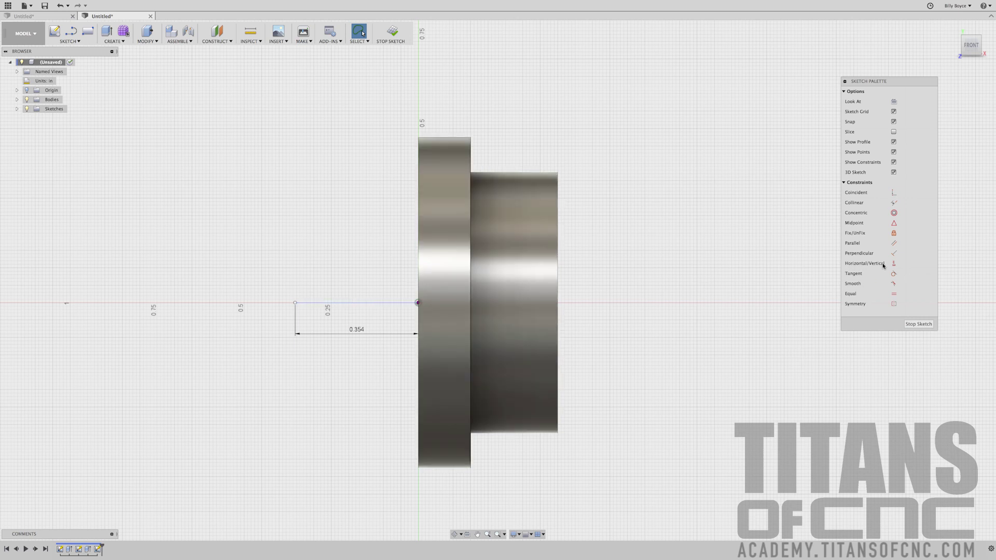
left_click(893, 263)
left_click(336, 303)
Add a horizontal 2.924 in line from the short line's end and move both dimensions below
key("l")
left_click(294, 302)
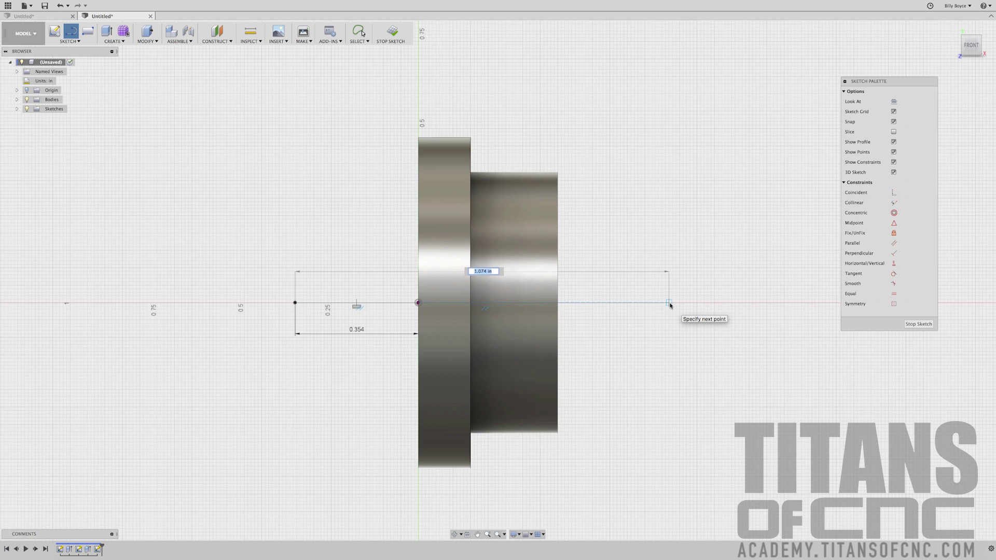
type("2.924")
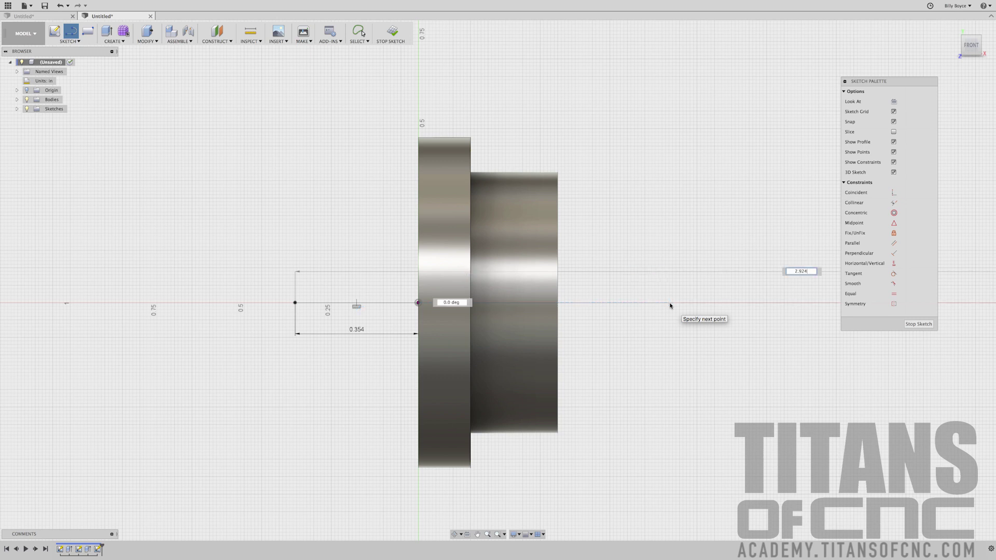
key("Return")
key("Escape")
scroll(326, 255, "down", 2)
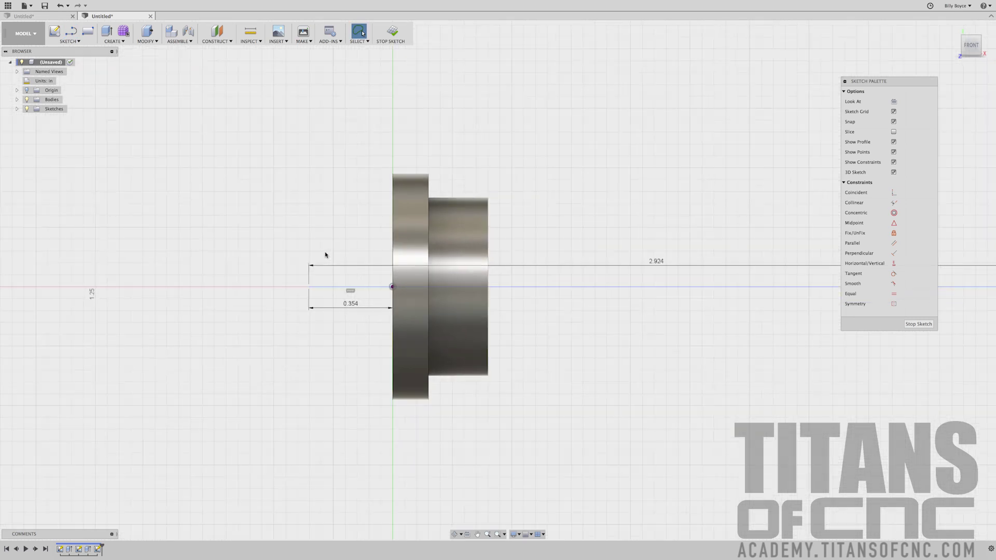
scroll(325, 255, "down", 1)
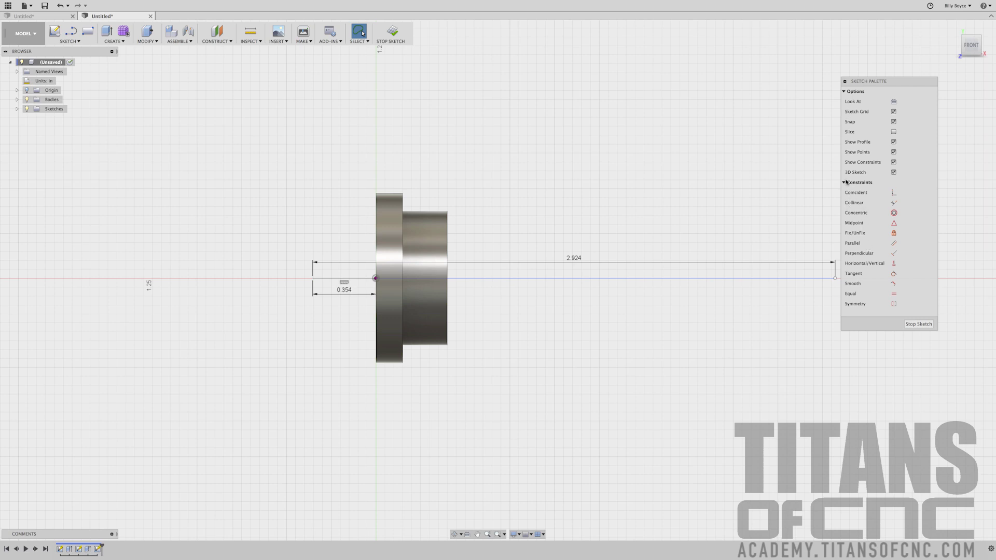
left_click(893, 264)
left_click(712, 279)
scroll(439, 284, "down", 1)
key("Escape")
left_click_drag(533, 264, 533, 370)
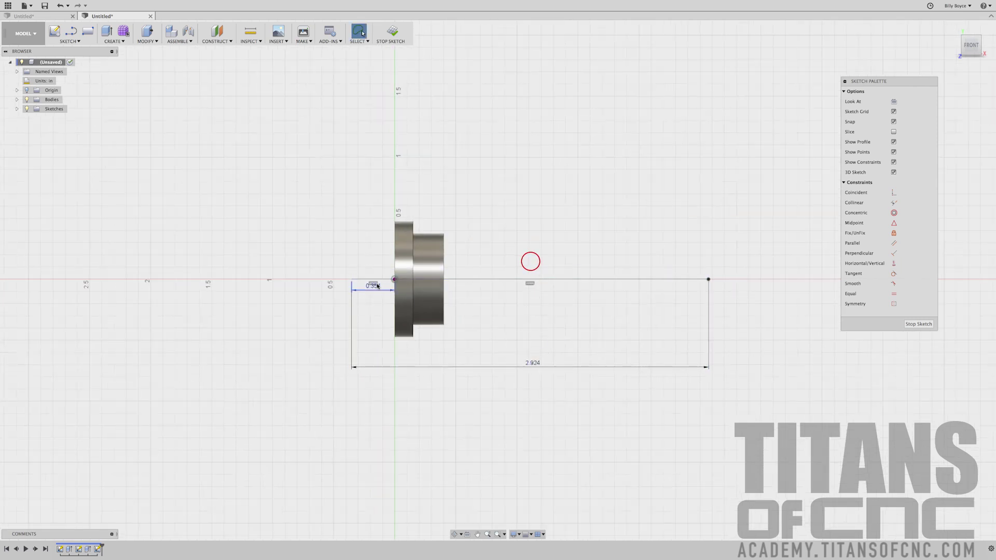
left_click_drag(375, 288, 372, 357)
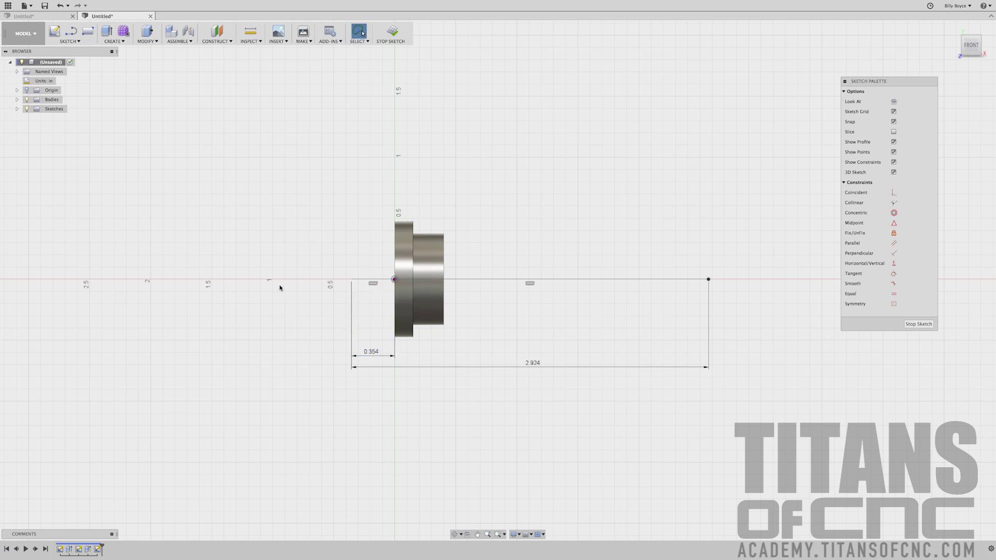
scroll(391, 279, "up", 3)
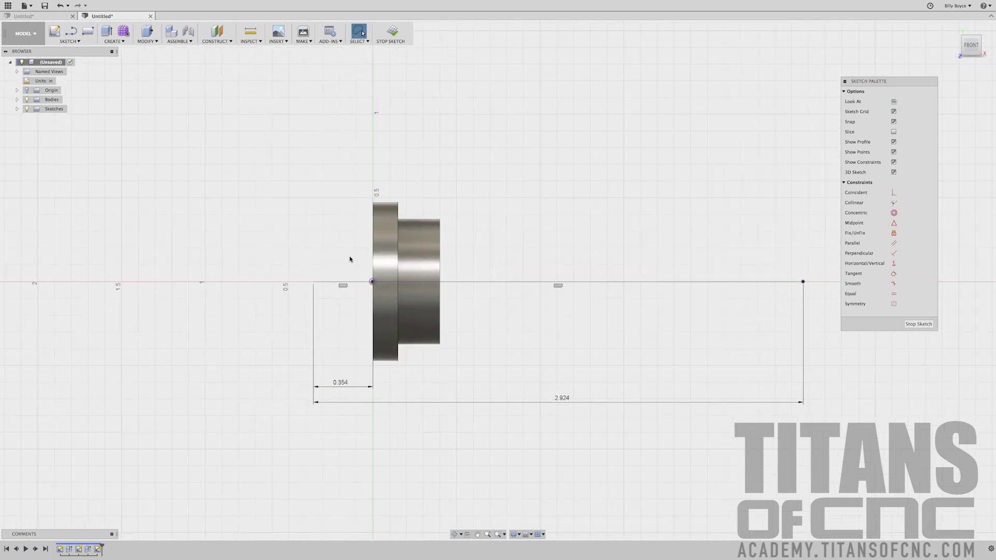
Draw a 0.5 in diameter ball circle at the axis line's left end
key("c")
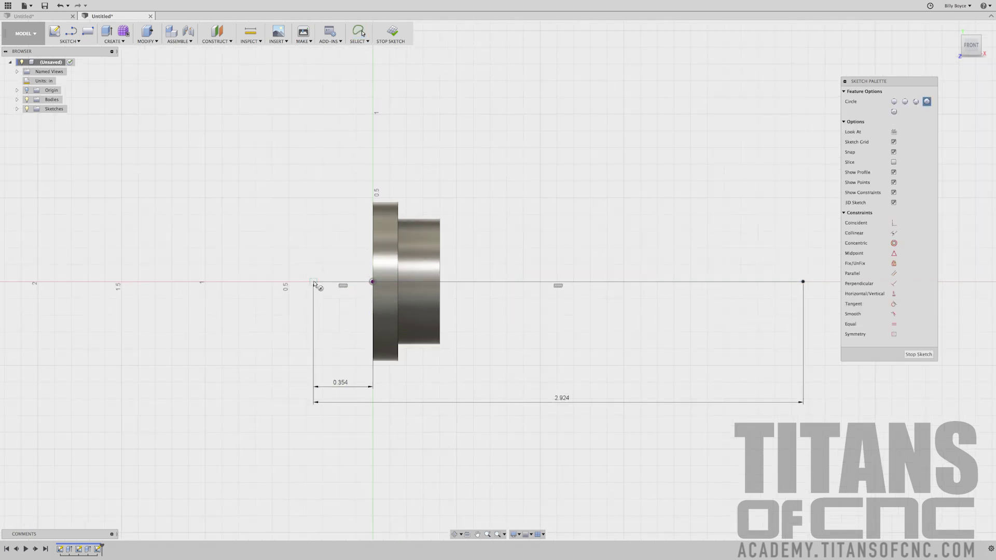
left_click(313, 282)
type(".5")
key("Return")
key("Escape")
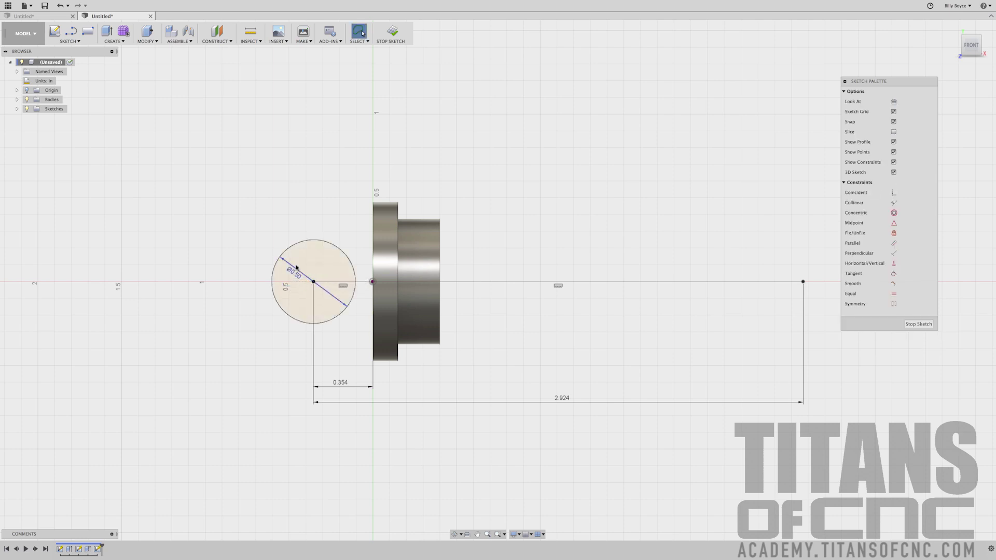
Draw a horizontal line from inside the ball circle, dimensioned 0.15 above the centreline
key("l")
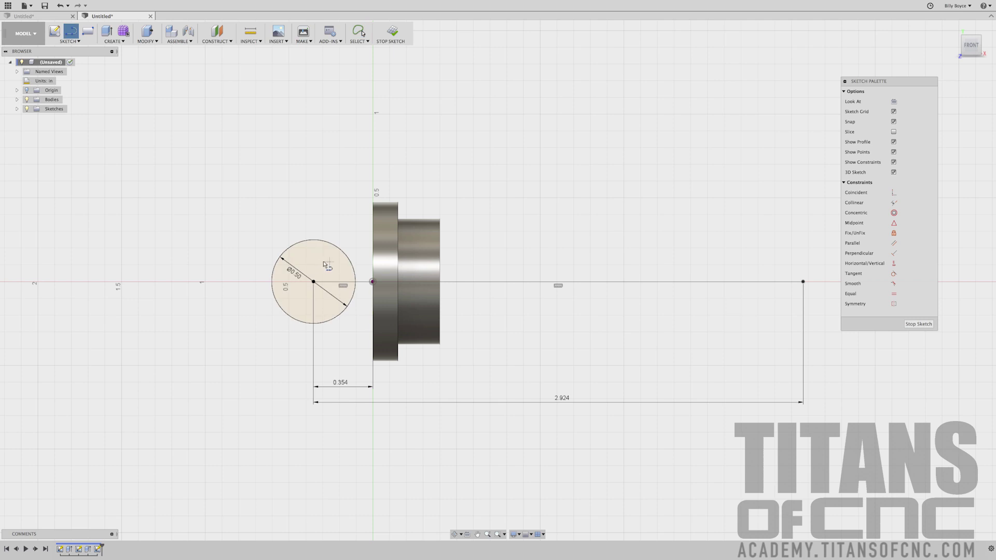
left_click(316, 258)
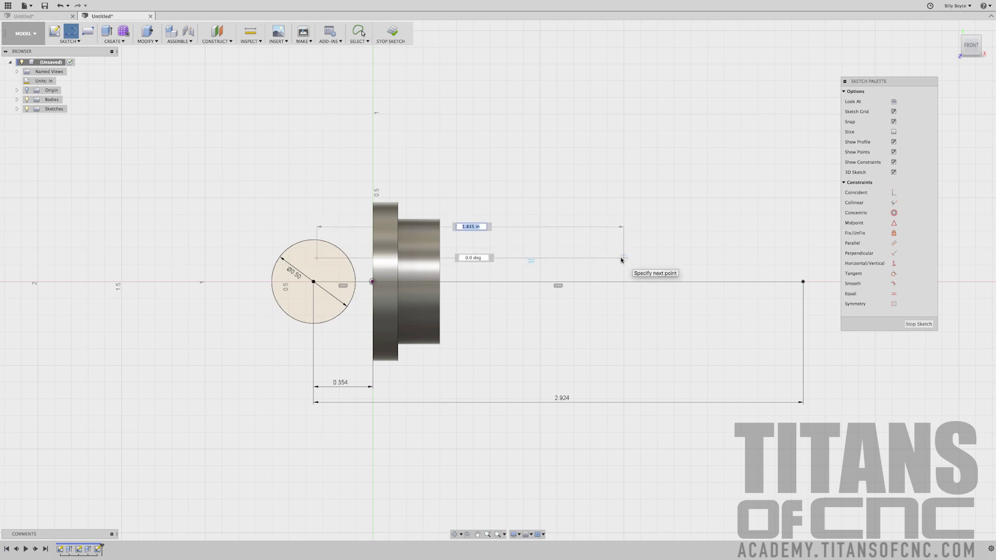
left_click(623, 258)
key("Escape")
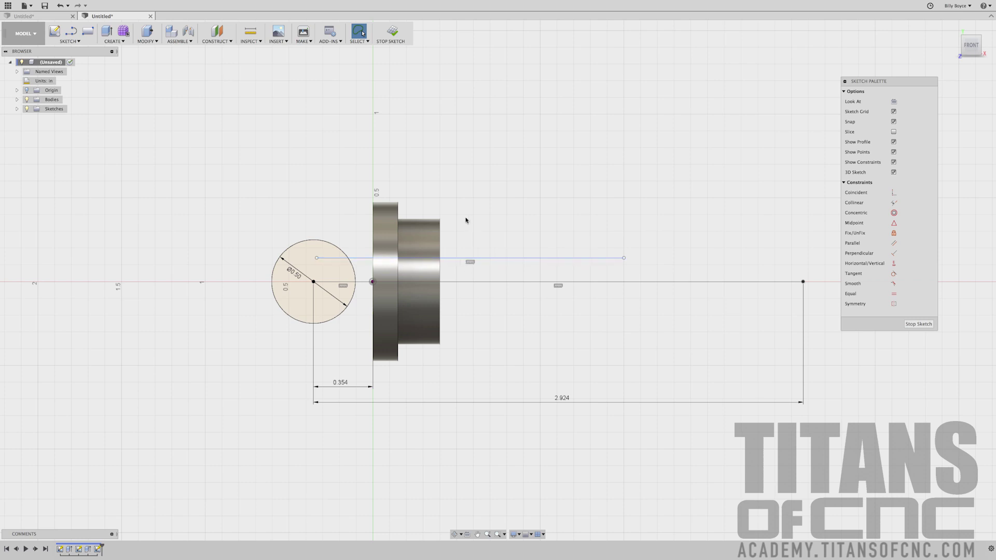
left_click(371, 282)
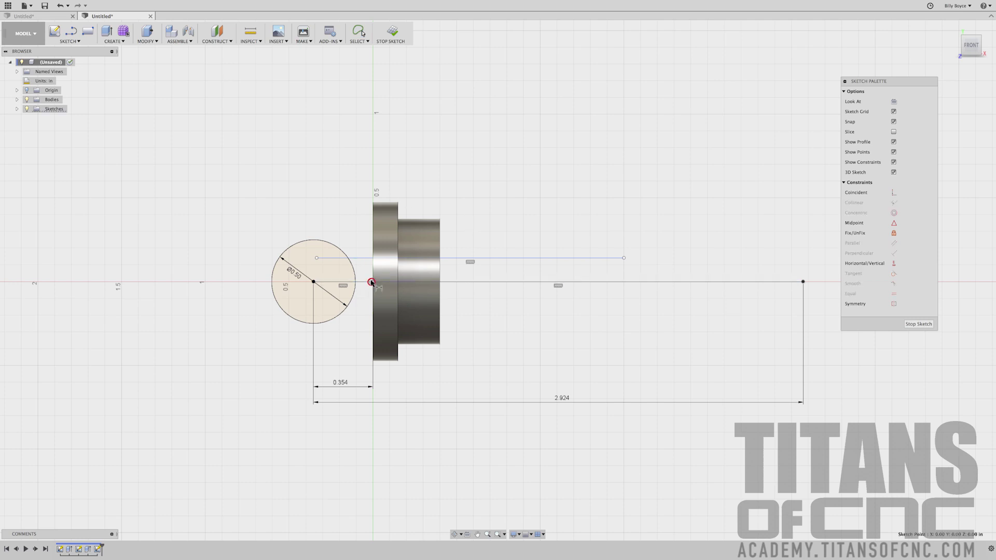
left_click(363, 258)
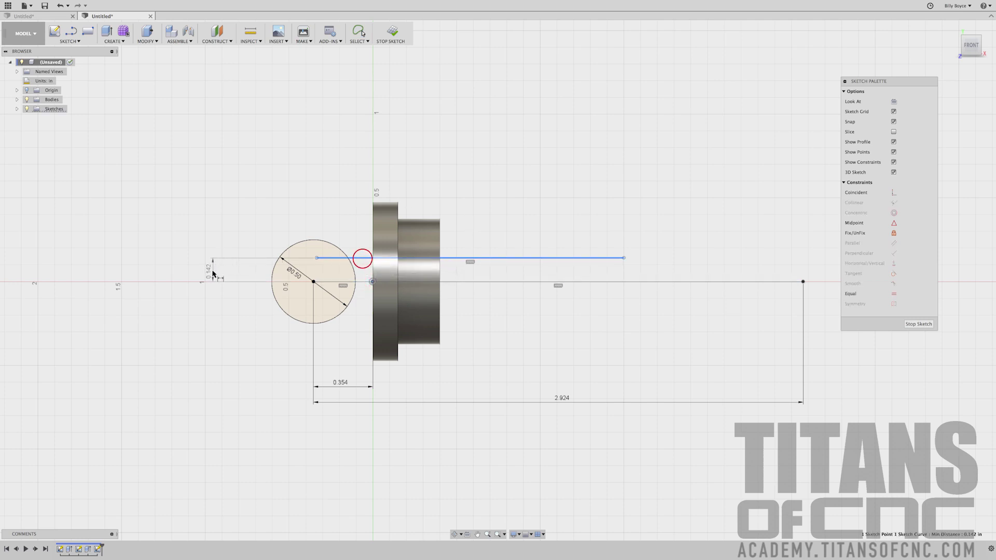
left_click(213, 274)
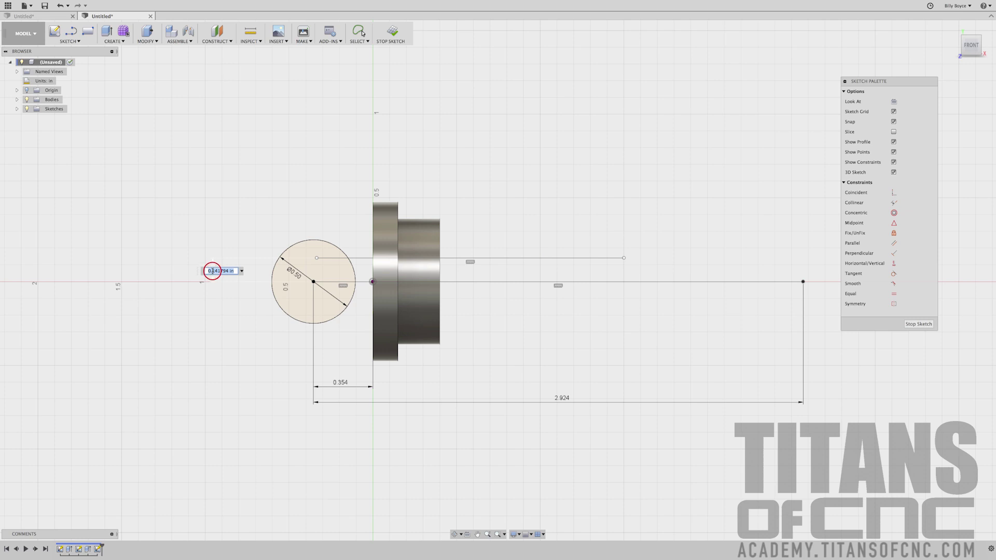
key("BackSpace")
key("Return")
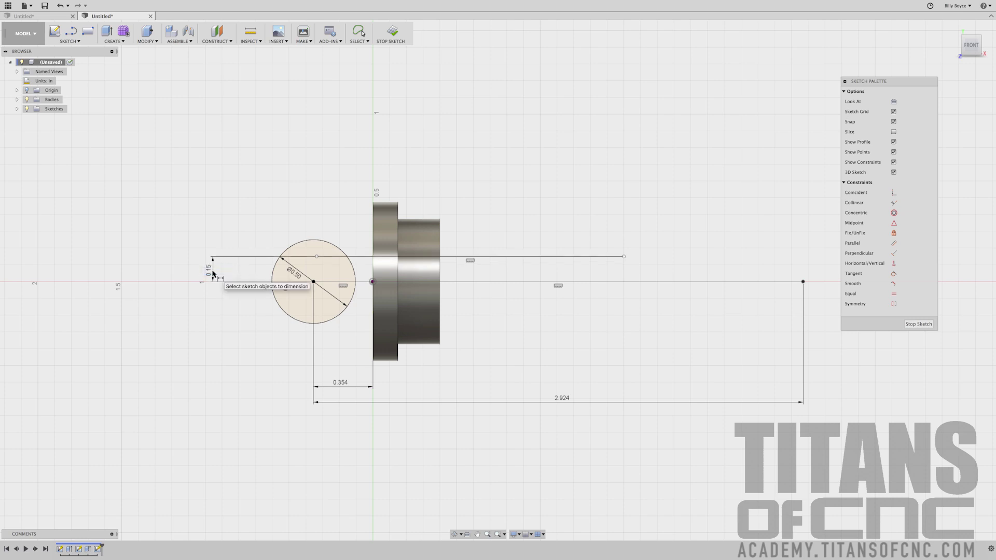
Dimension the line's right end 1.504 in from the ball circle's centre
left_click(313, 282)
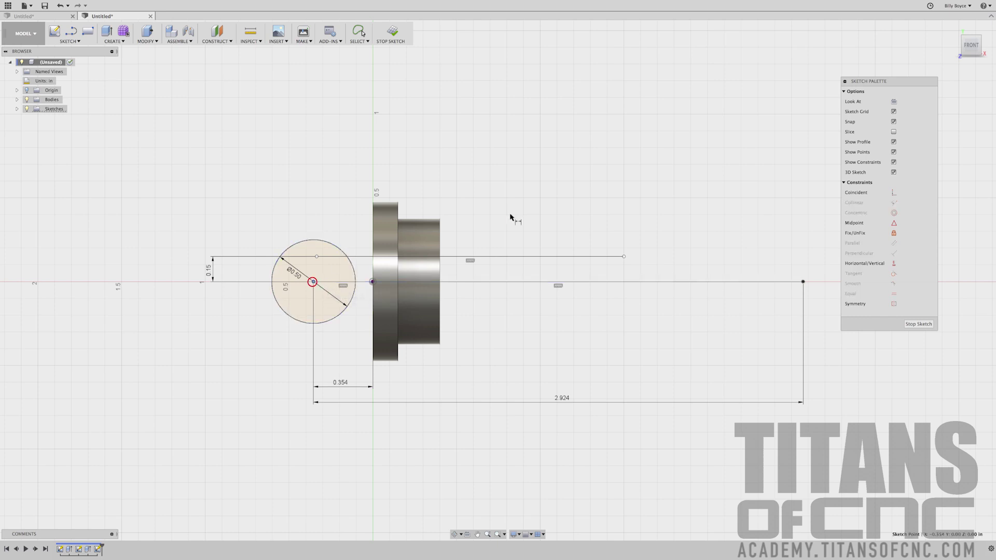
left_click(624, 256)
left_click(452, 161)
type("1.5")
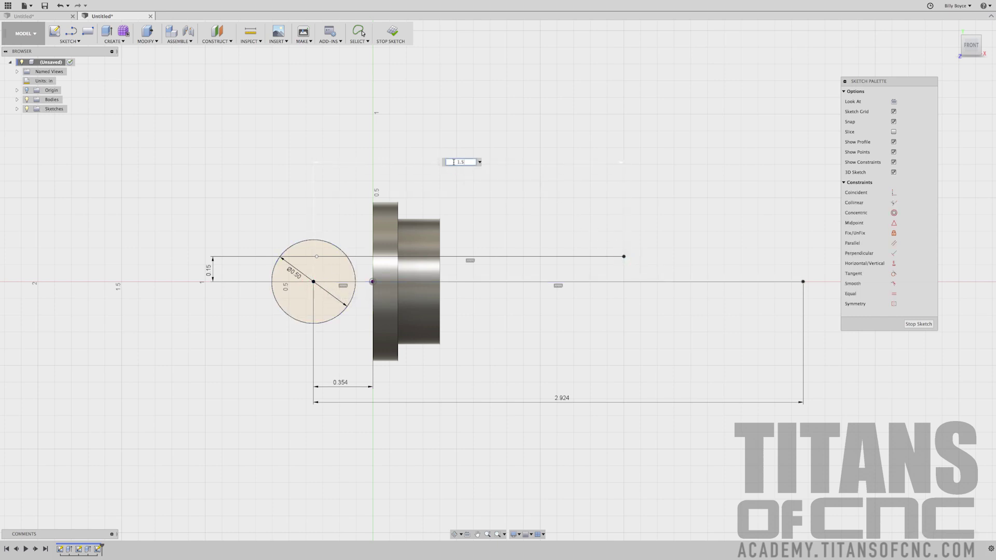
type("04")
key("Return")
scroll(271, 165, "down", 2)
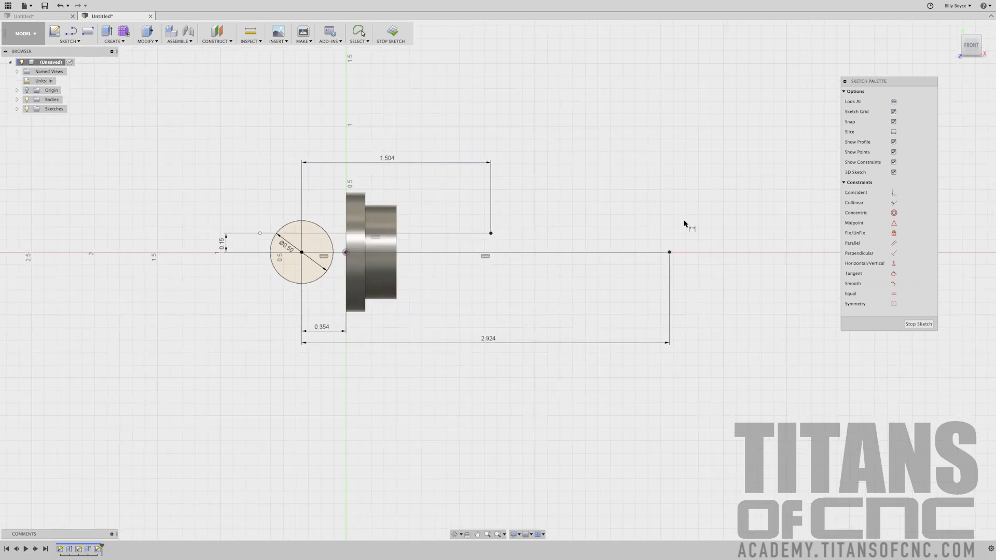
scroll(631, 221, "up", 2)
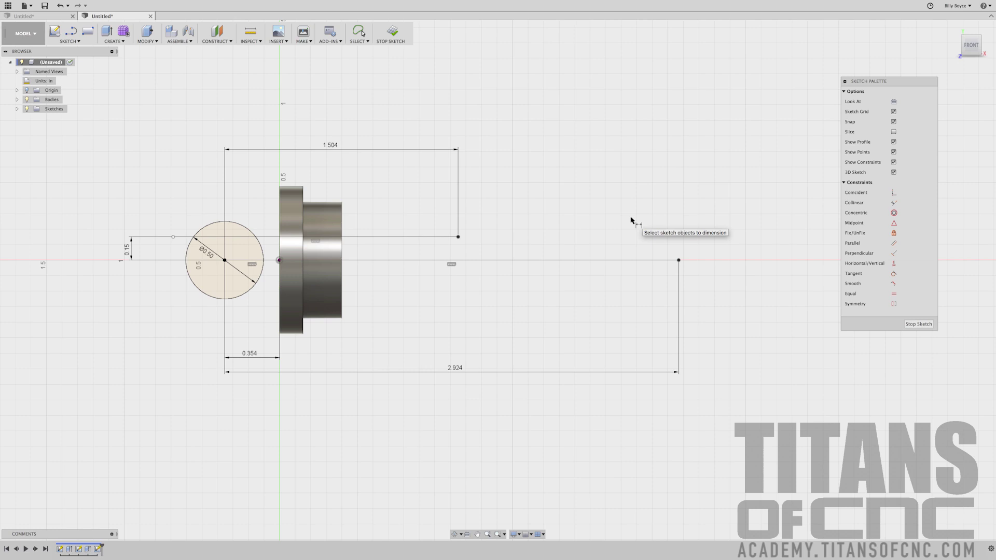
Draw a Ø0.21 in circle centred on the 2.924 axis line's right endpoint
key("c")
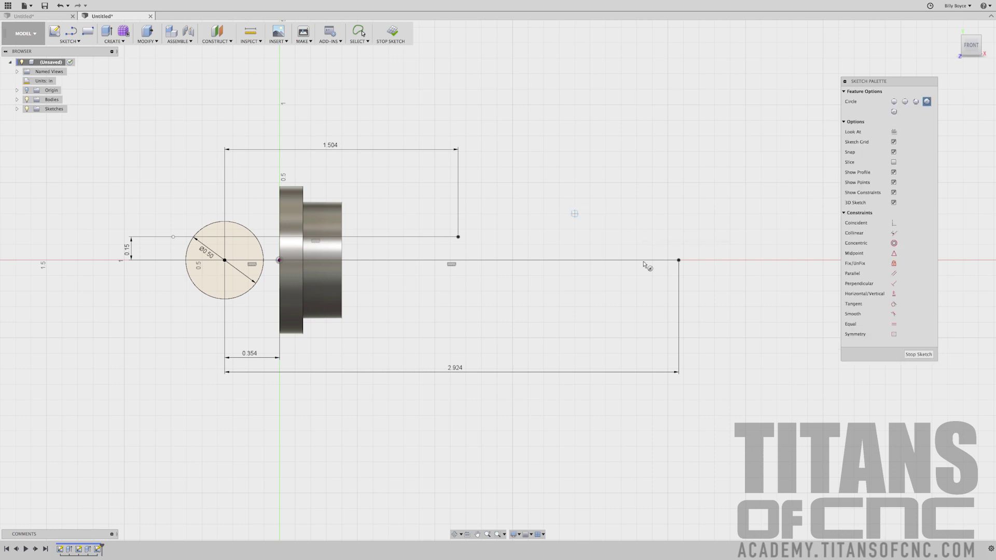
left_click(679, 261)
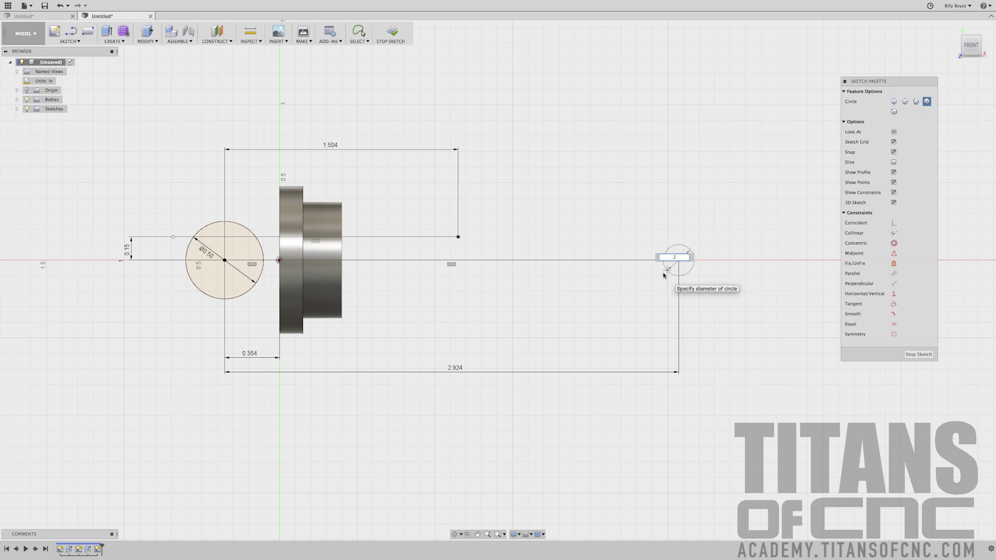
key("Return")
key("Escape")
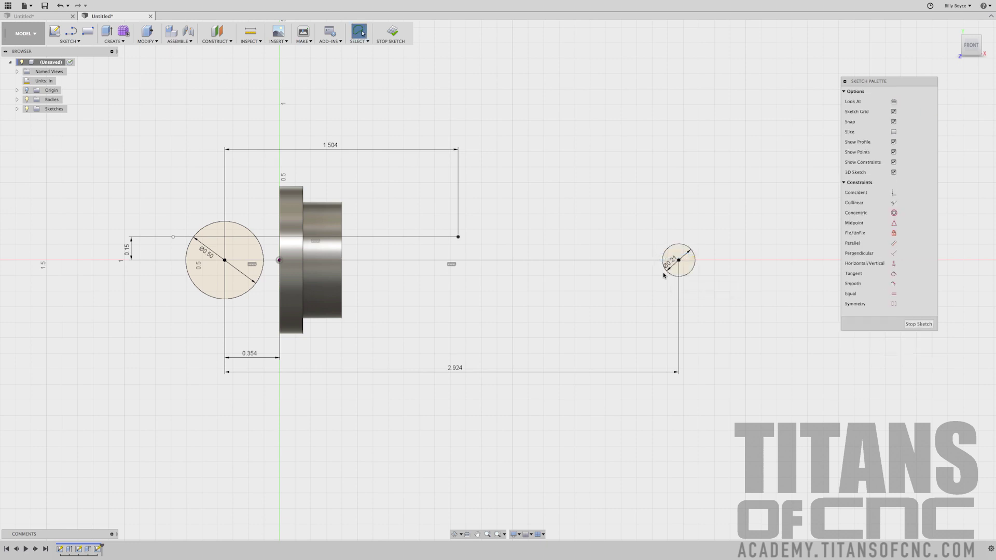
key("t")
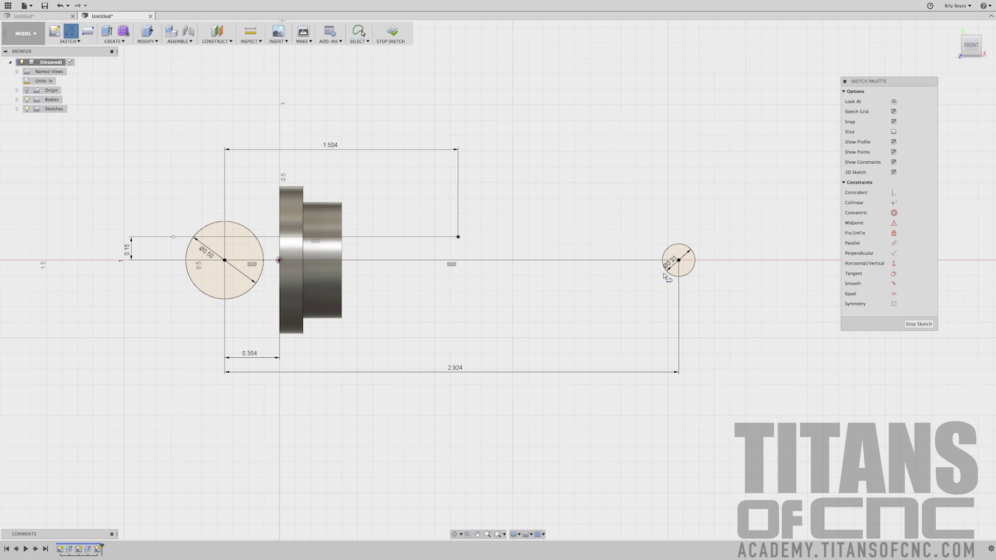
Draw a straight segment from the small circle's top, then a taper up to the upper line
left_click(678, 242)
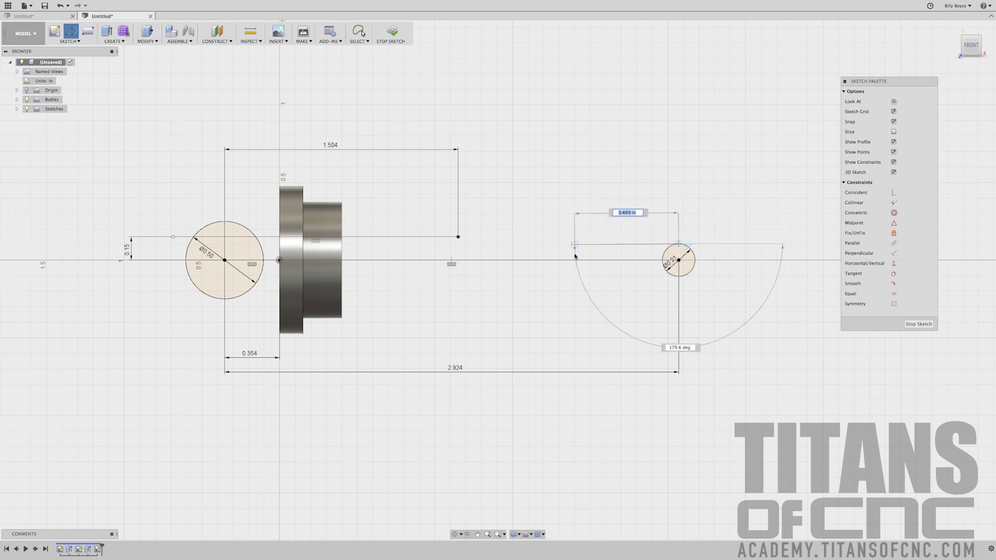
left_click(499, 243)
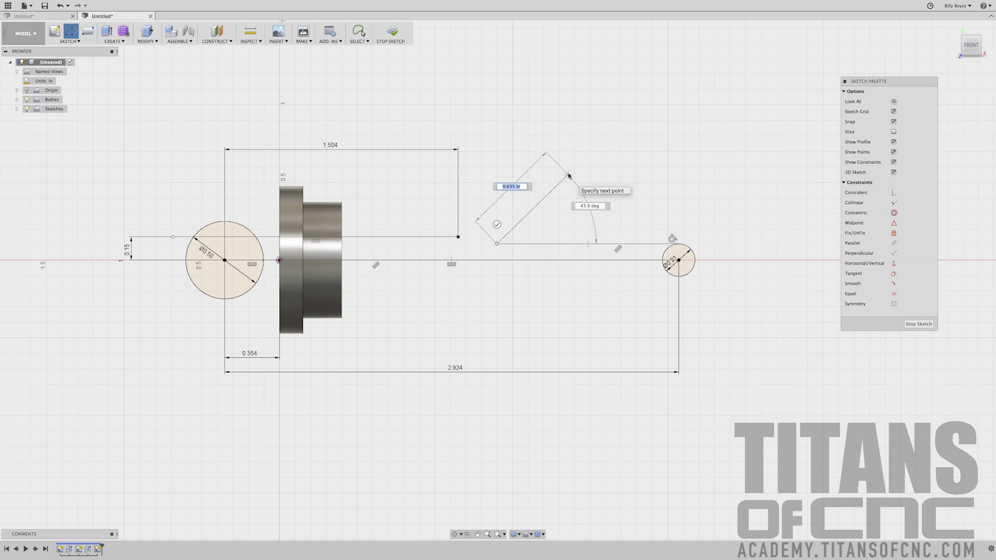
left_click(458, 237)
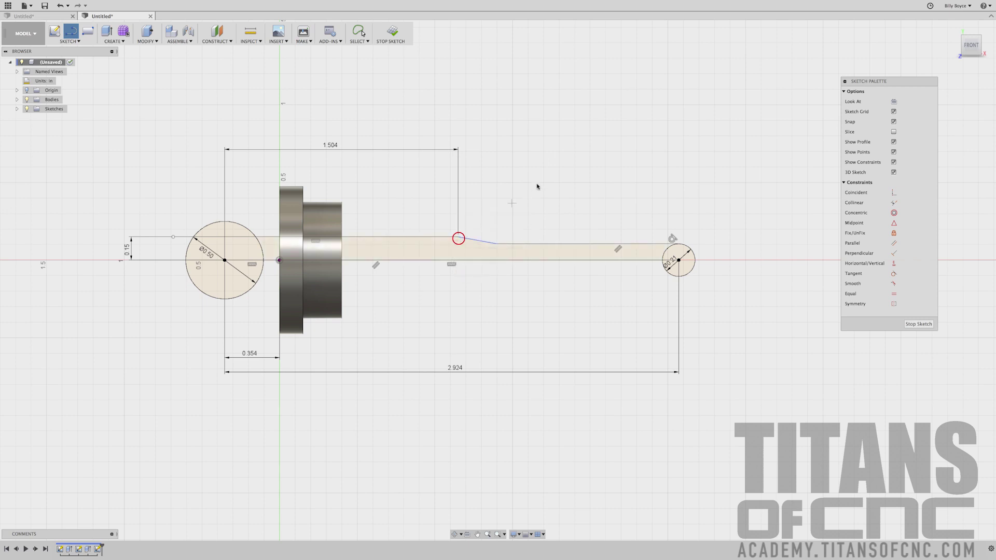
key("Escape")
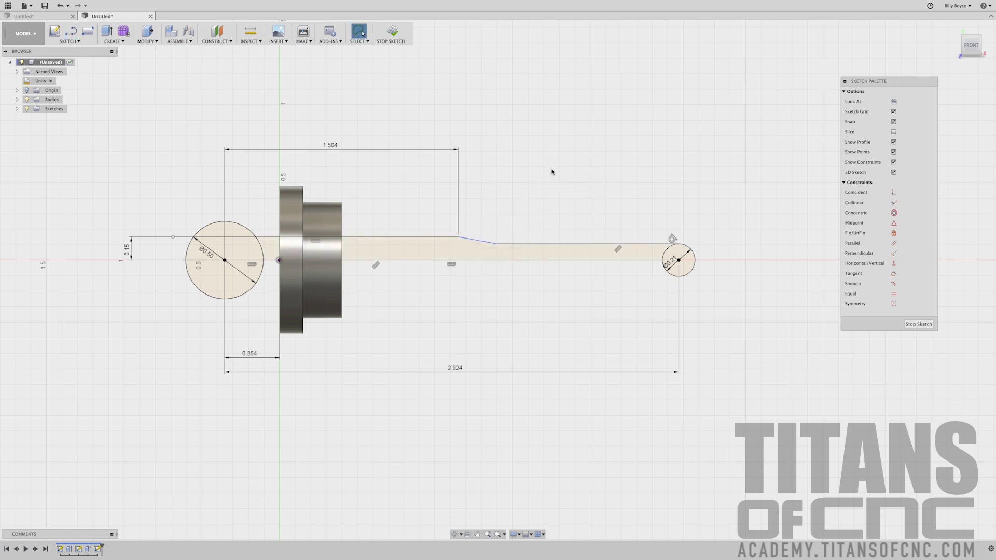
Dimension the taper's lower end 1.804 in from the ball's centre
left_click(497, 244)
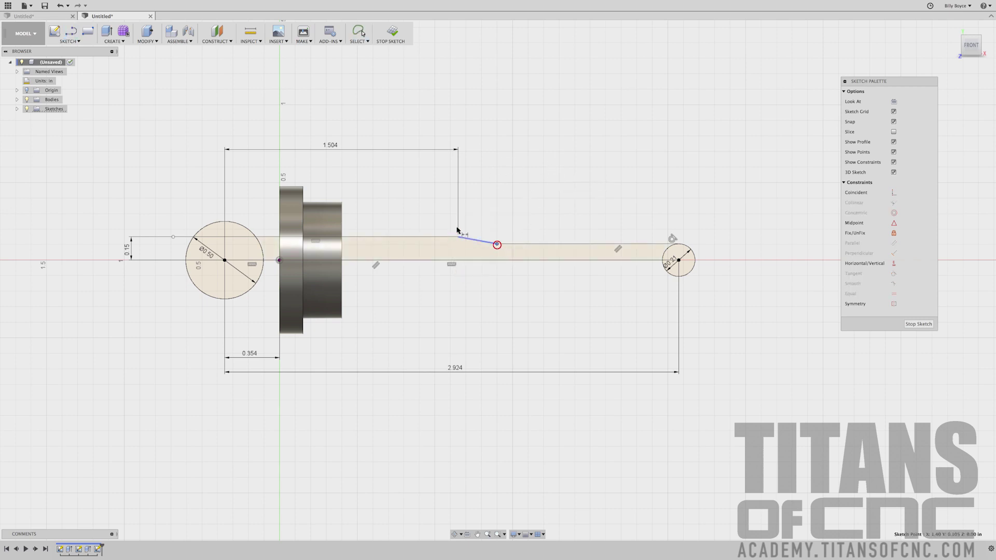
left_click(225, 260)
double_click(399, 119)
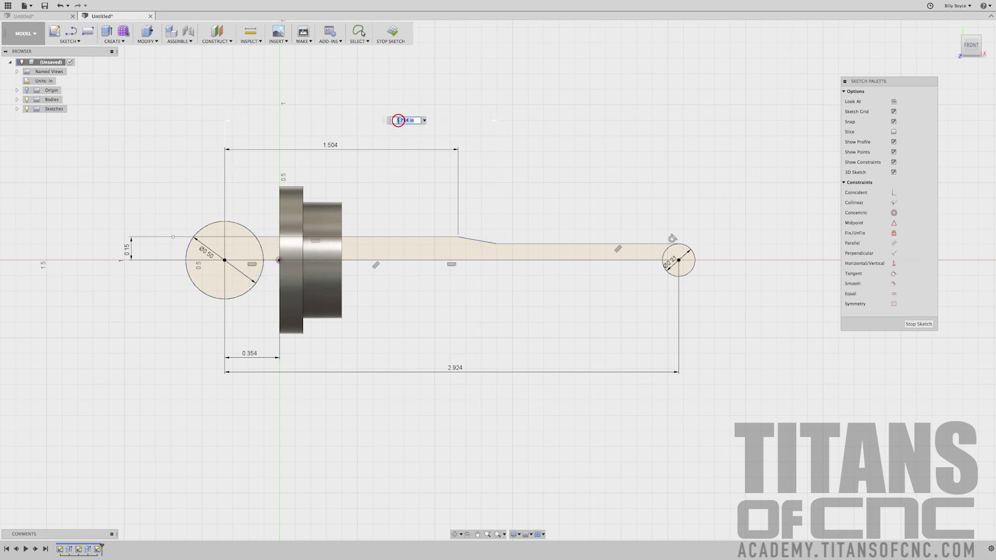
type("1.804")
key("Return")
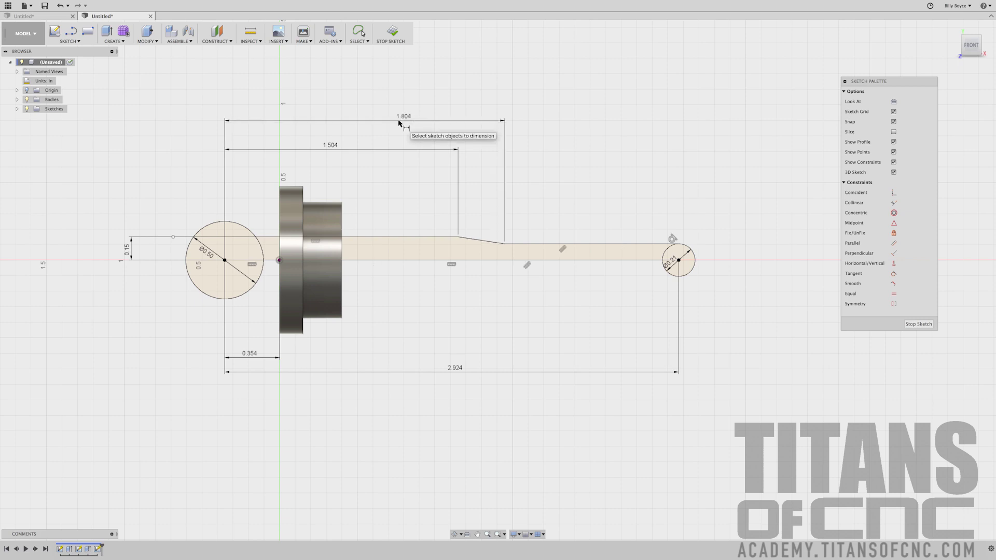
scroll(737, 289, "up", 2)
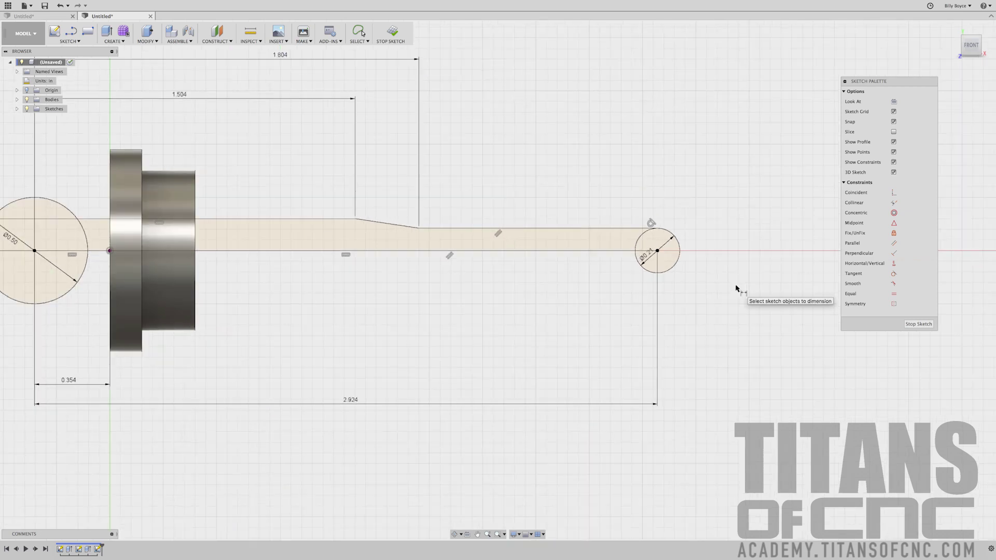
scroll(705, 280, "down", 3)
key("Escape")
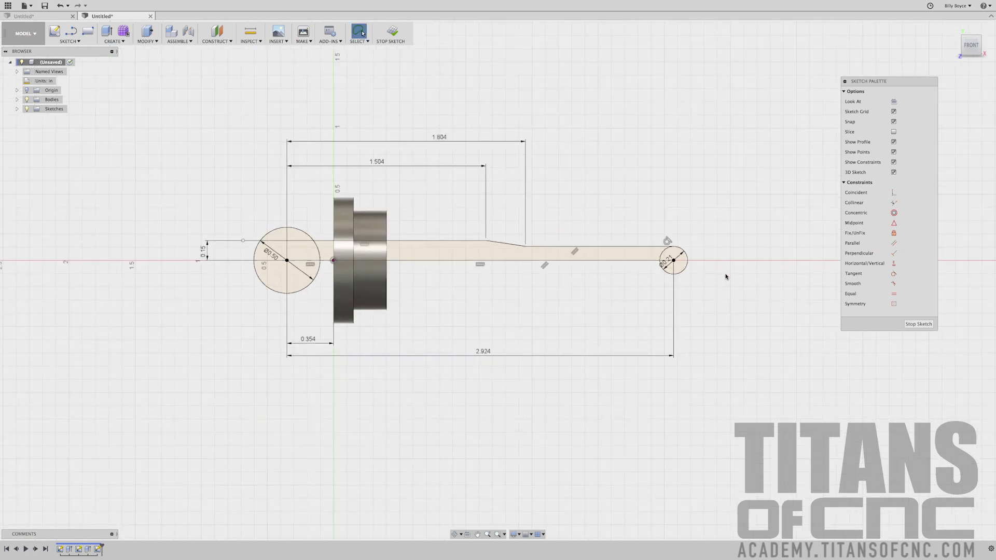
Extend the lower line out to the small end circle
left_click(78, 41)
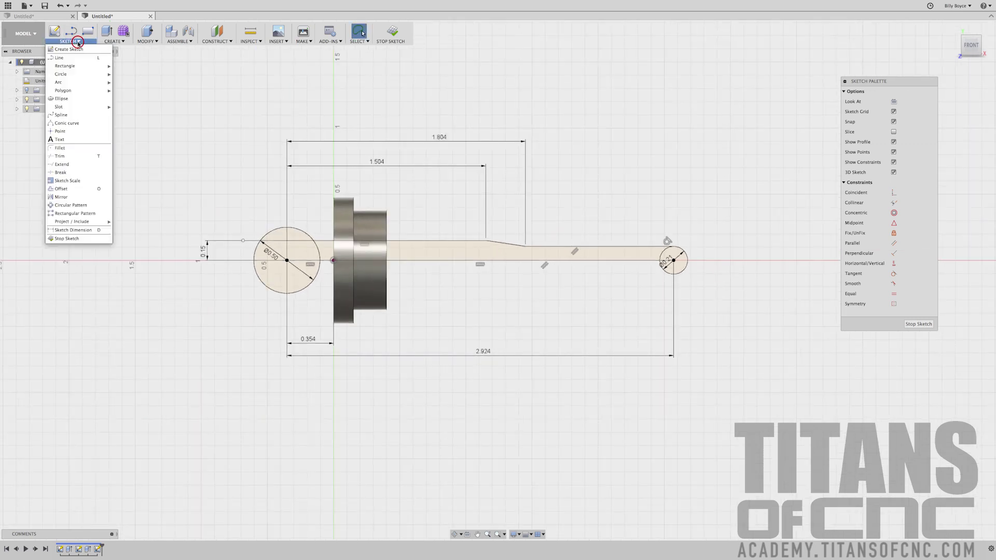
left_click(62, 165)
left_click(294, 261)
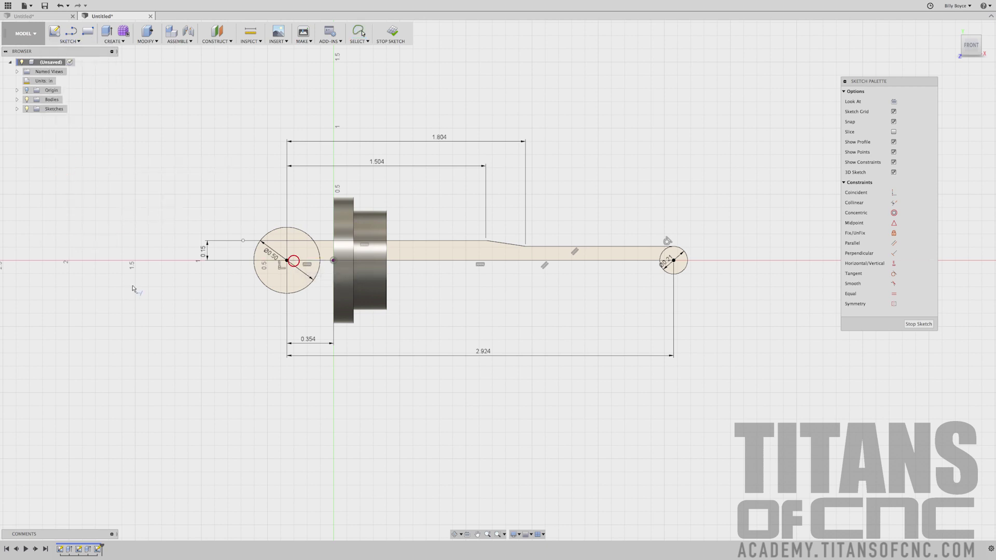
left_click(665, 260)
Start a Revolve with the ball halves, shaft region and end-circle half as profiles
left_click(114, 41)
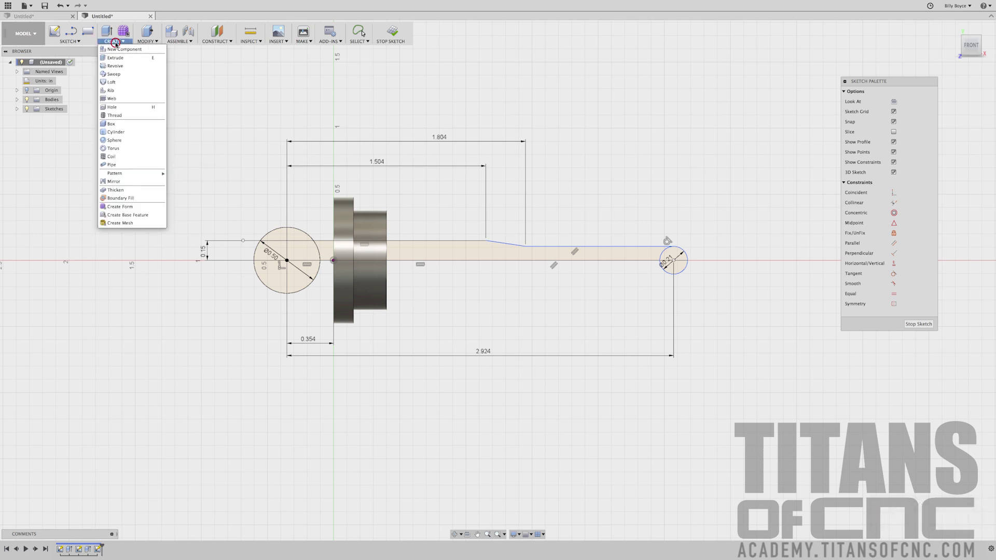
left_click(116, 67)
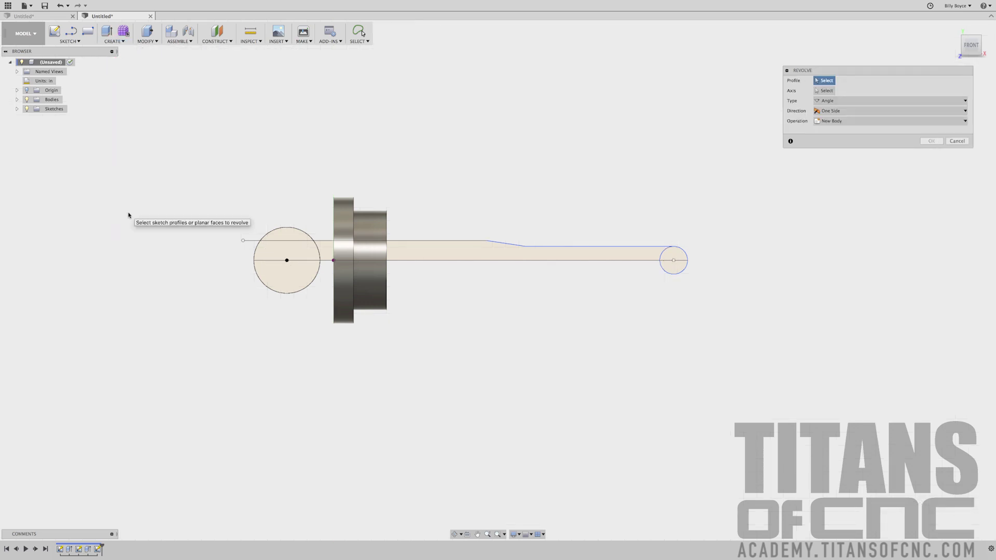
left_click(275, 247)
left_click(285, 249)
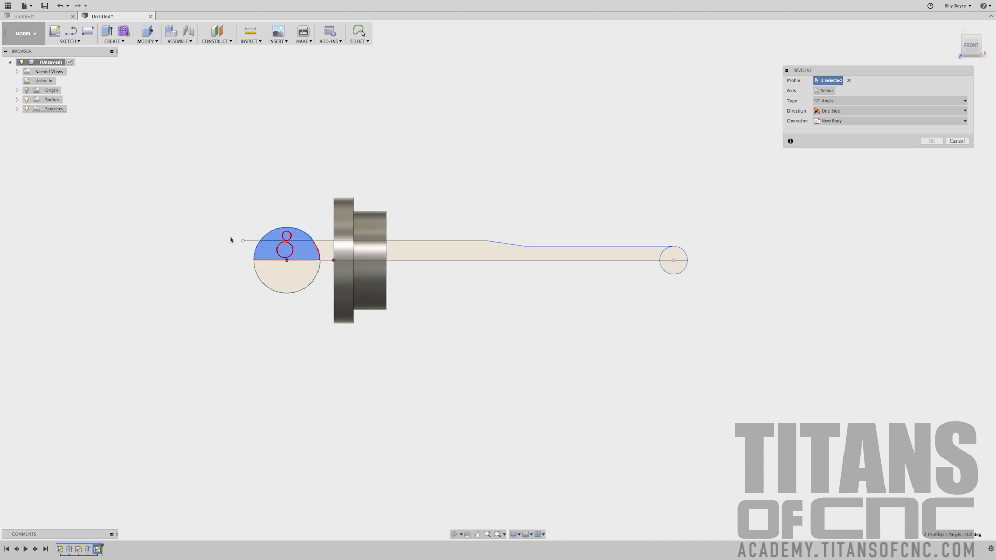
left_click(323, 244)
left_click(674, 254)
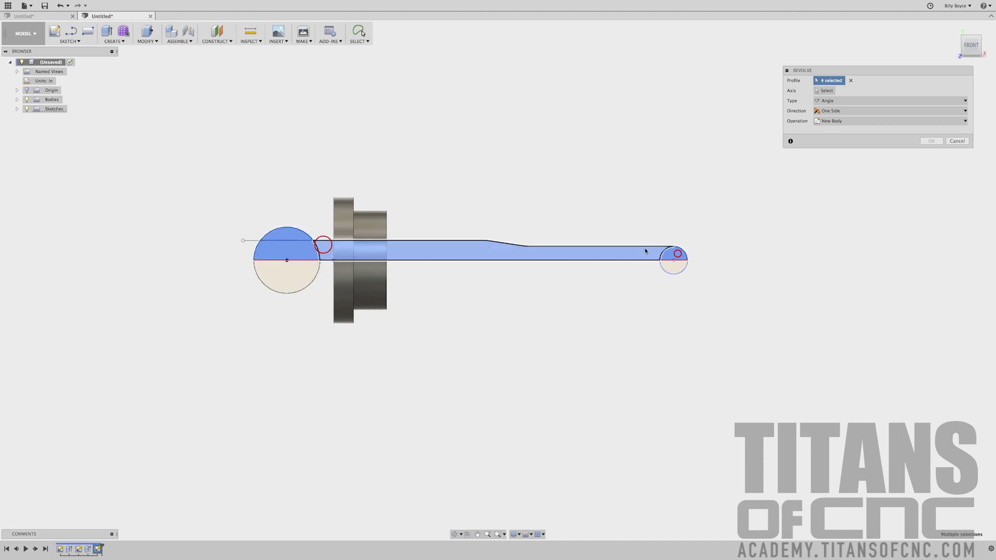
Revolve around the shaft's bottom edge as a Join to the existing body
left_click(825, 90)
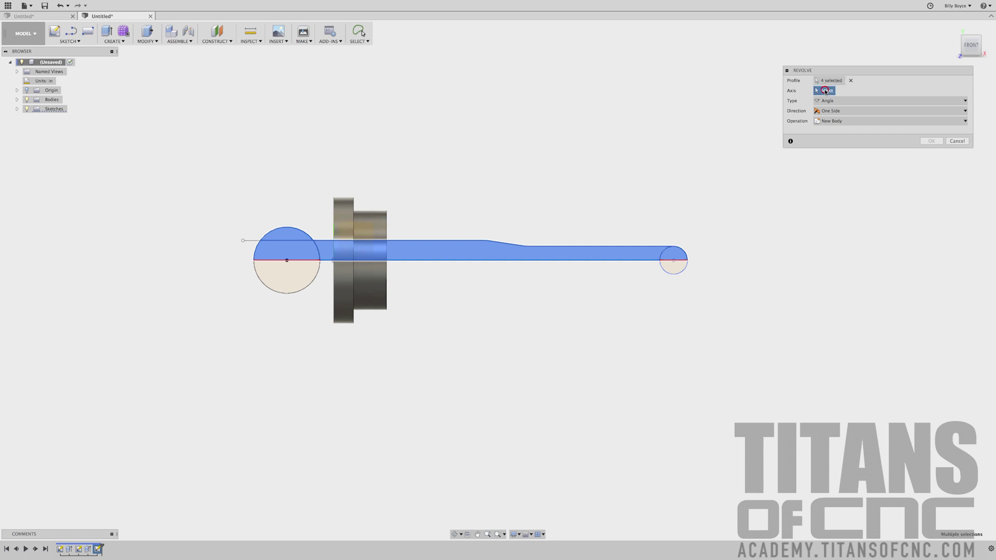
left_click(426, 263)
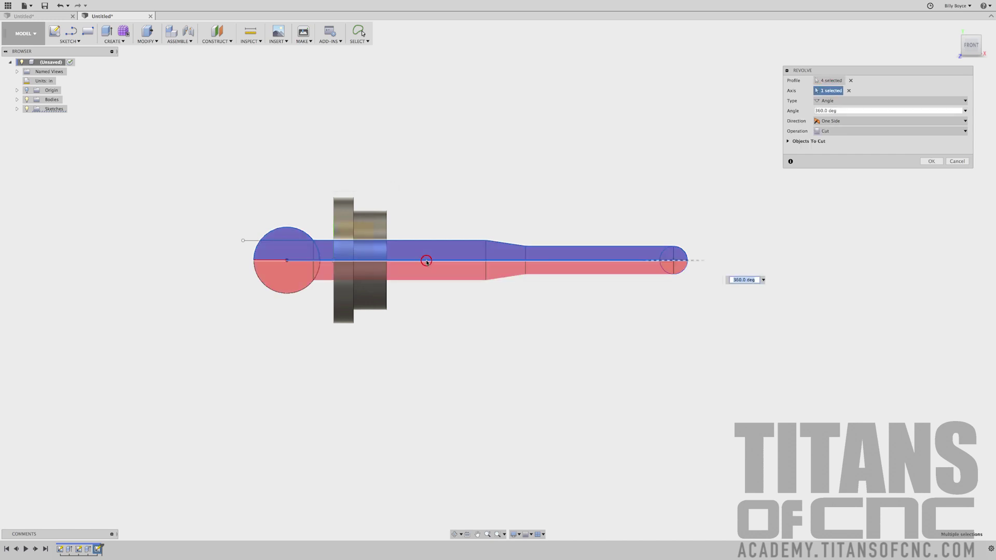
left_click(842, 132)
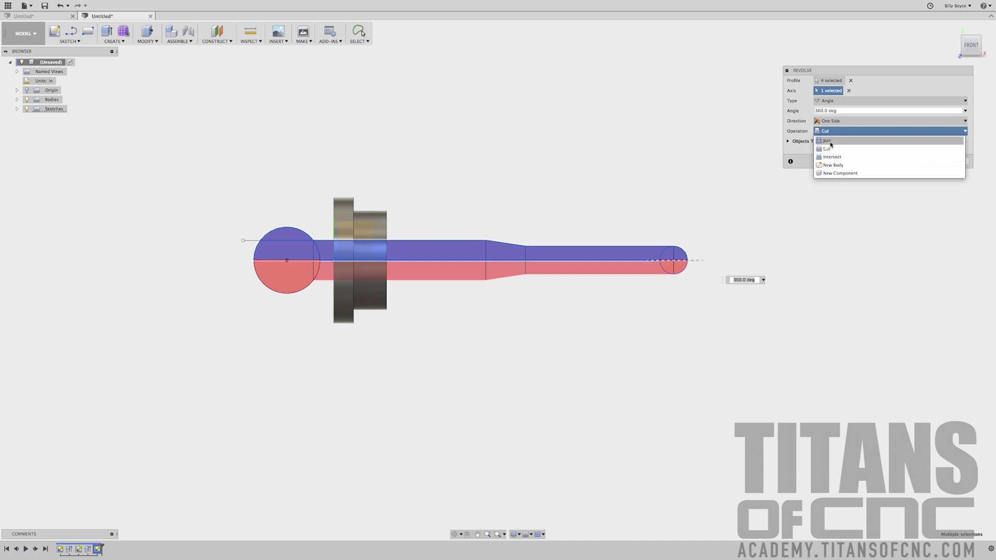
left_click(830, 141)
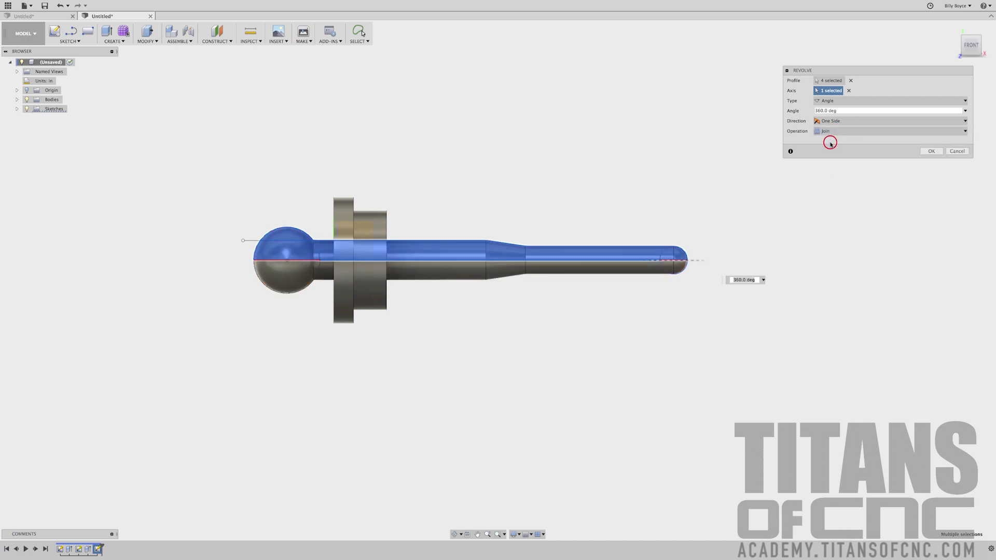
left_click(932, 151)
left_click(445, 190)
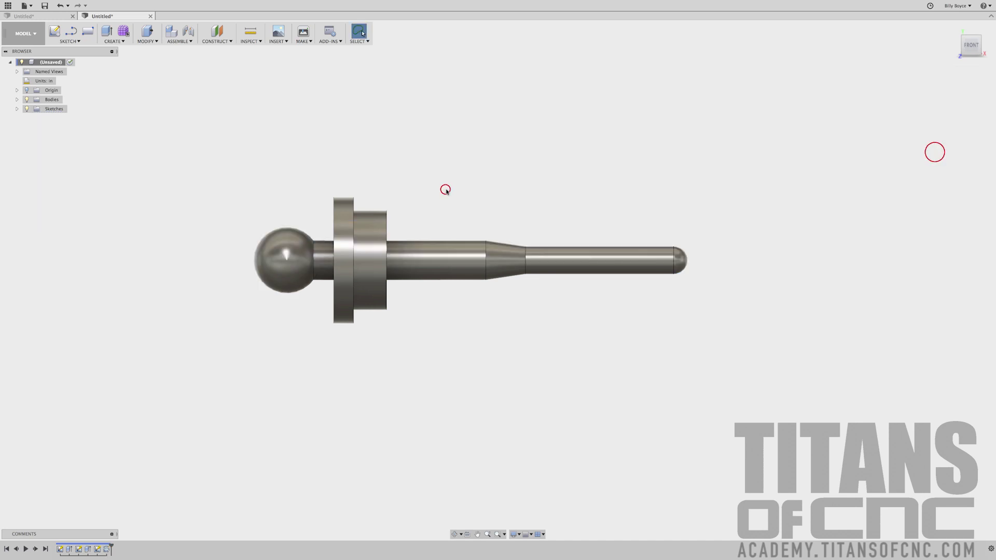
Expand Sketches in the Browser and turn Sketch3's visibility back on
left_click(17, 109)
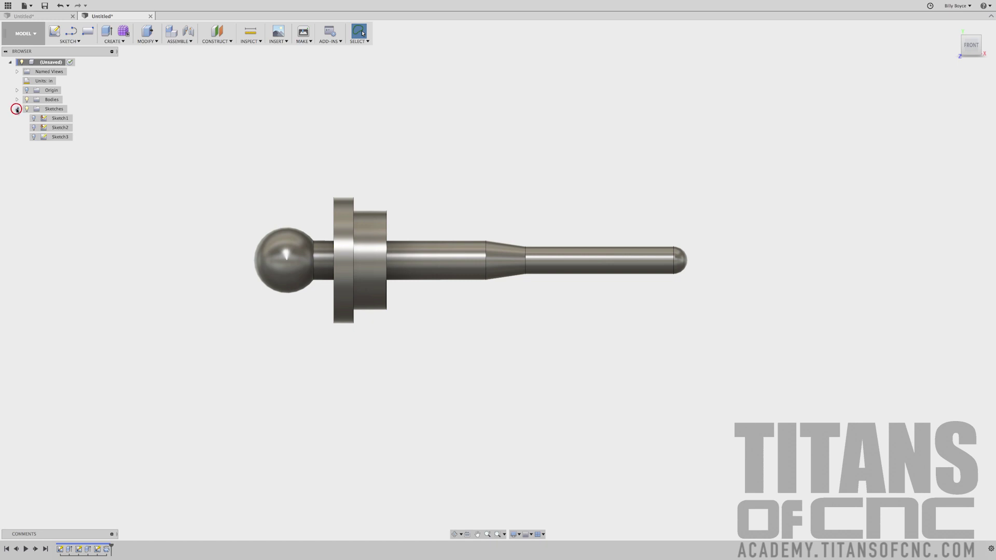
left_click(33, 136)
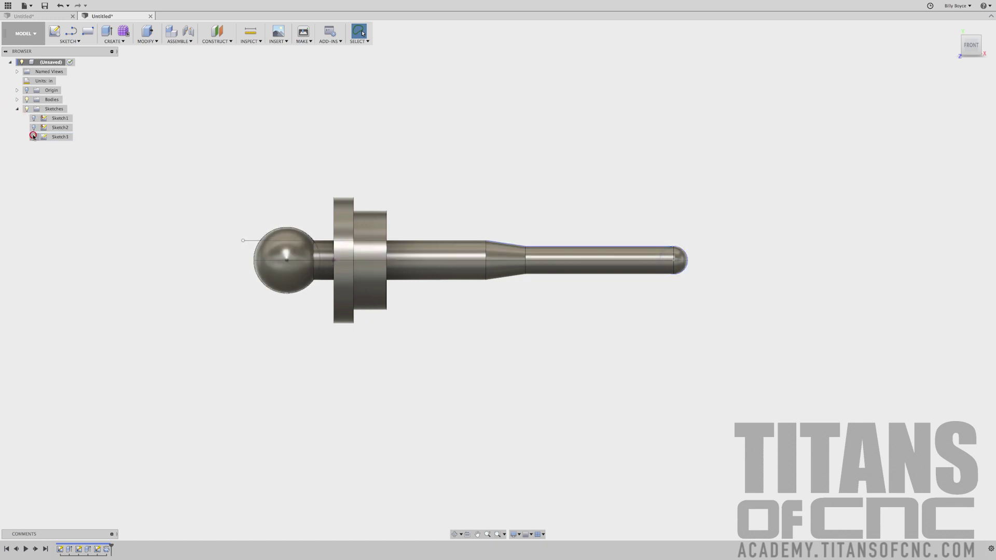
left_click(232, 127)
Start a new sketch with the 2-Point Rectangle tool on the chosen plane
left_click(71, 41)
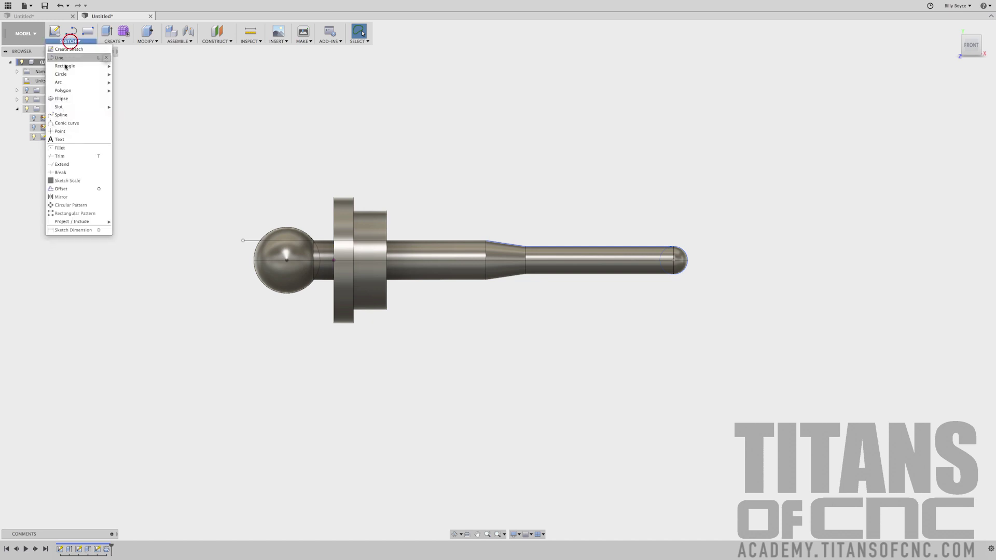
mouse_move(66, 66)
left_click(129, 69)
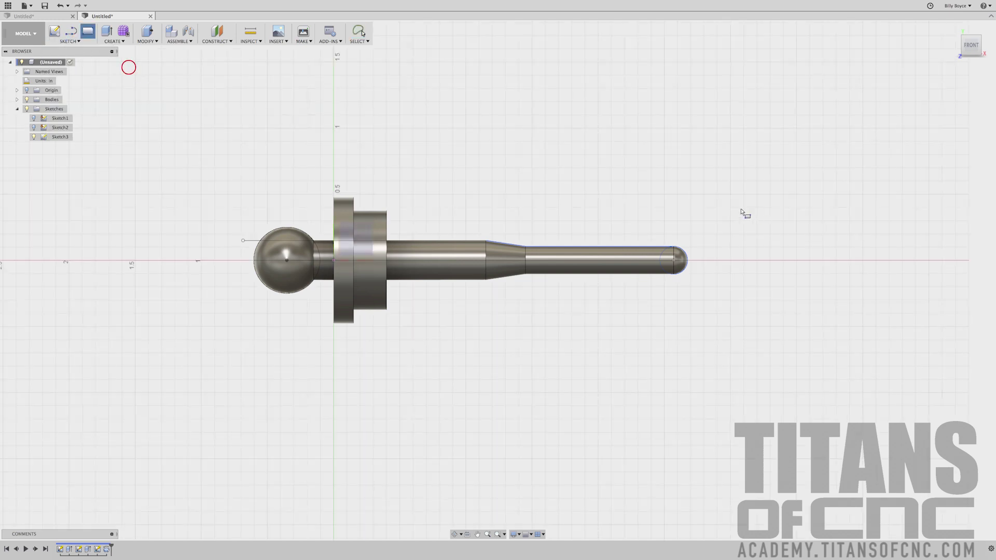
scroll(519, 244, "up", 3)
left_click(525, 223)
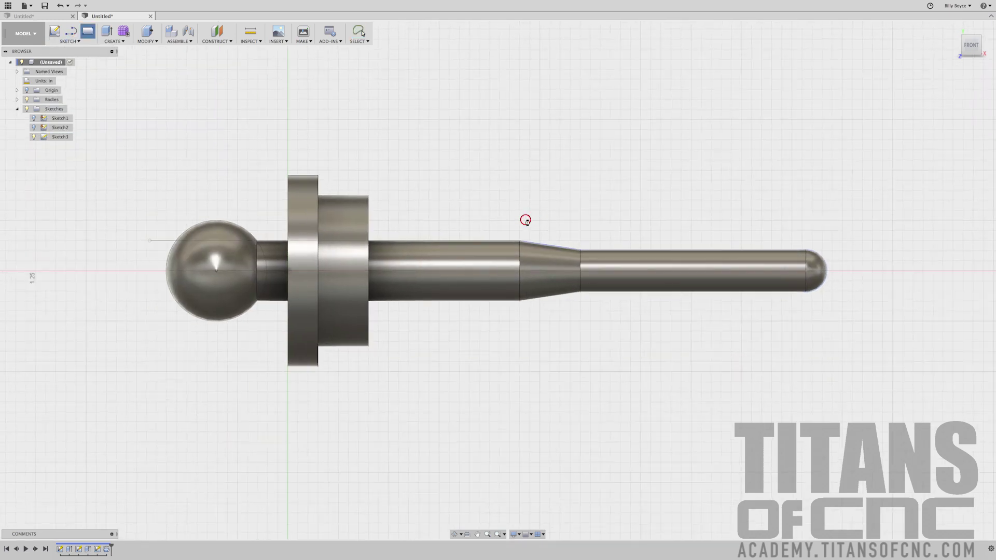
Draw a small rectangle above the shaft and dimension it 0.09 in from the axis
scroll(655, 254, "up", 3)
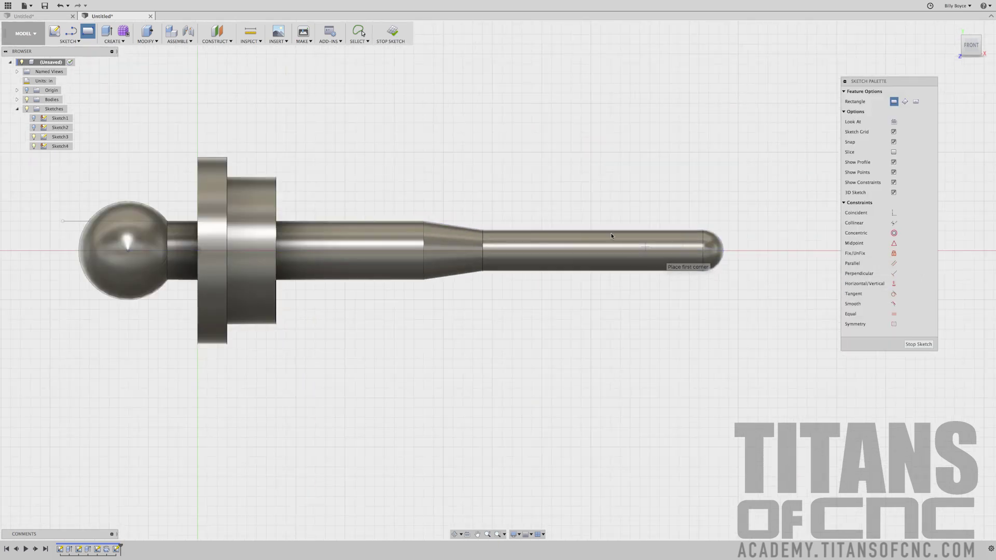
left_click(492, 206)
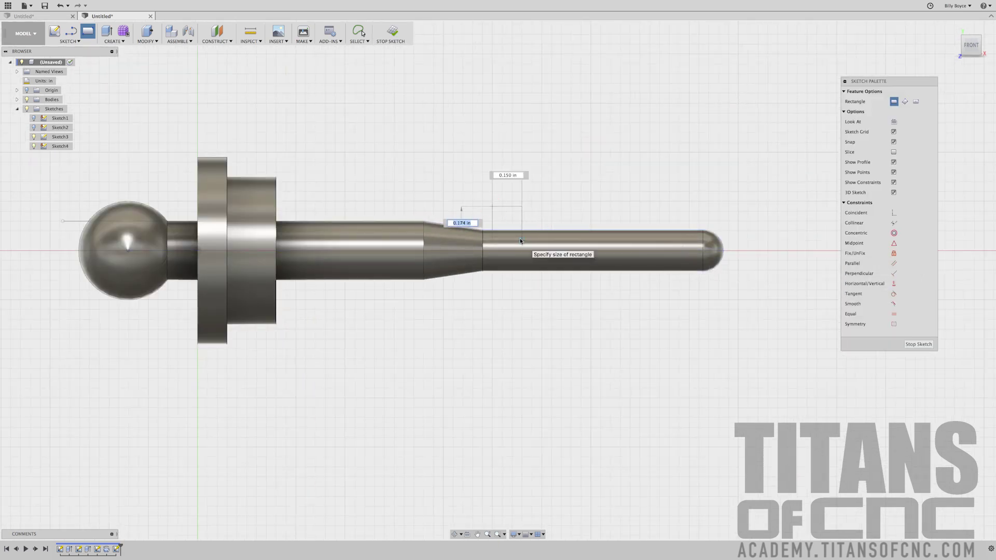
left_click(522, 243)
key("Escape")
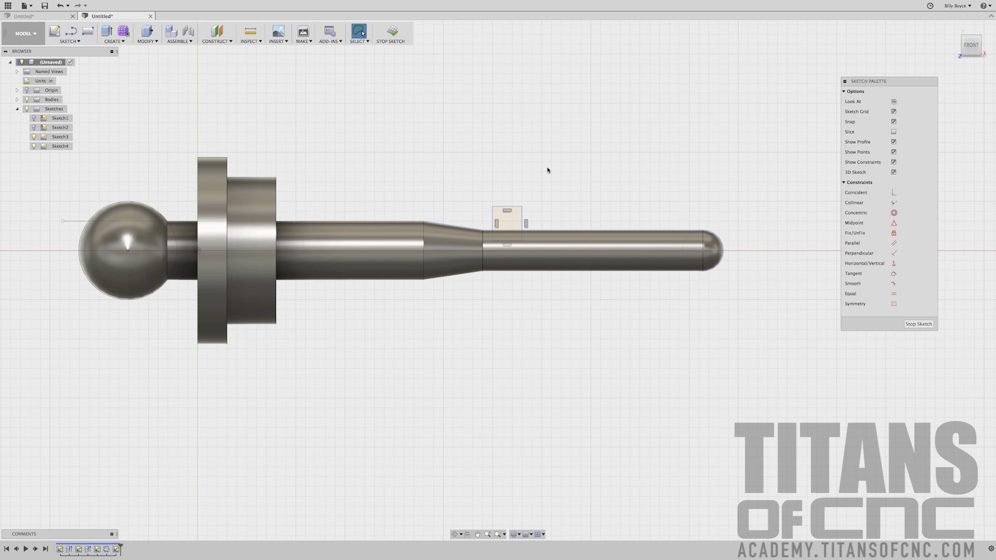
key("d")
left_click(516, 243)
left_click(522, 251)
left_click(538, 335)
key("BackSpace")
key("Return")
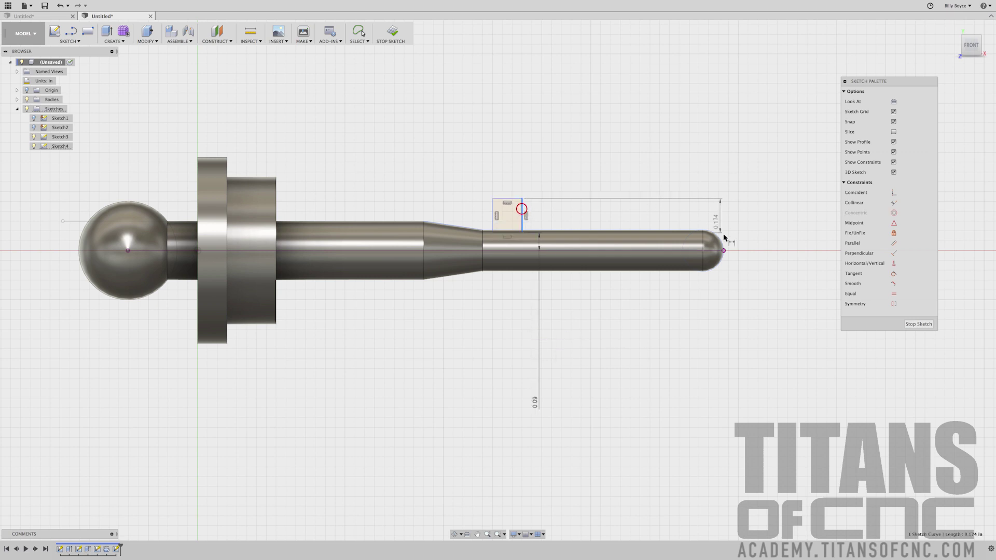
Dimension the rectangle 0.928 in from the rounded tip and 0.04 in wide
left_click(723, 253)
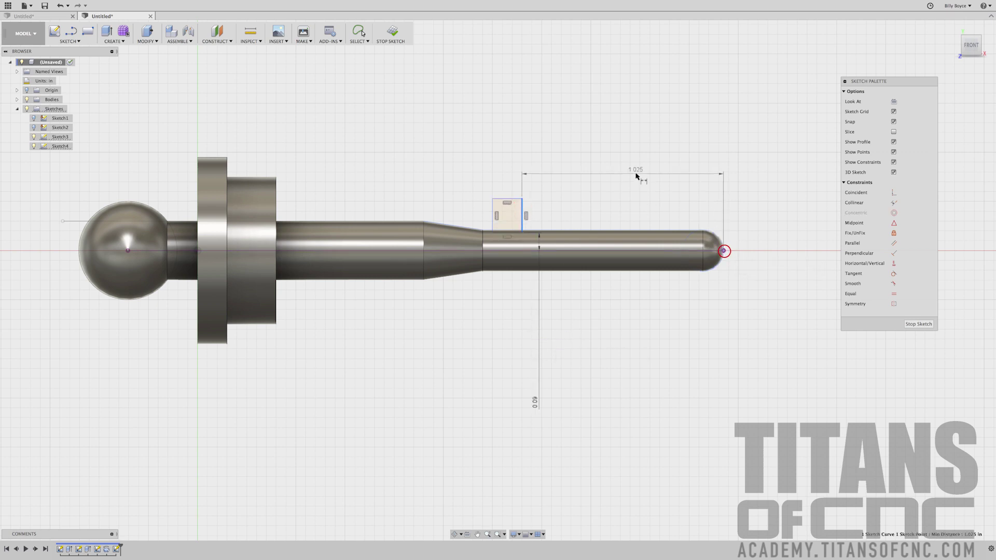
left_click(636, 173)
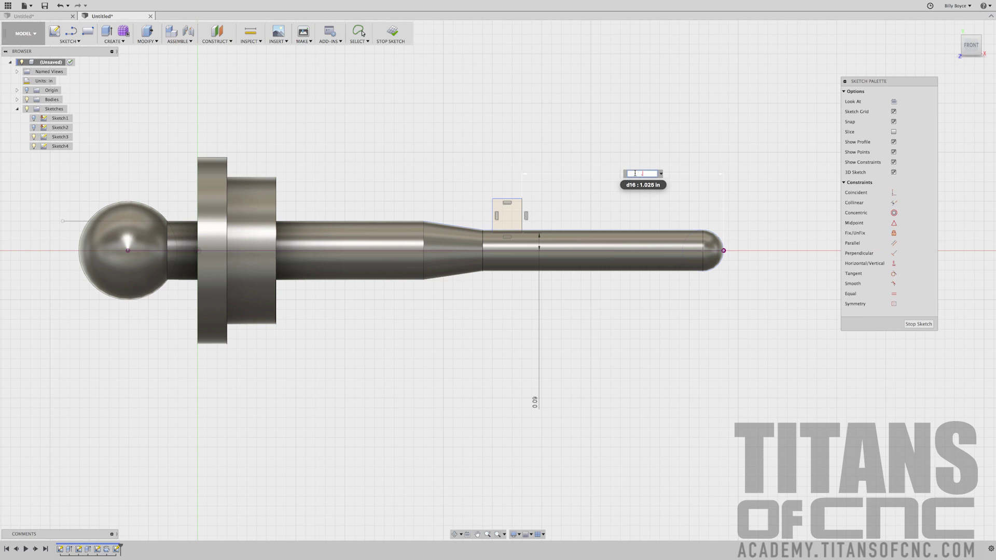
key("Return")
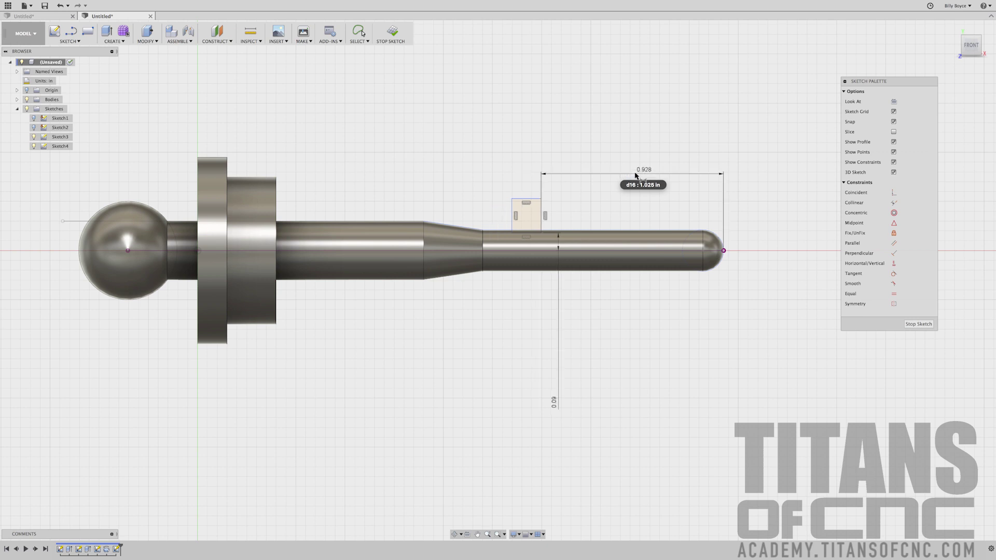
left_click(522, 202)
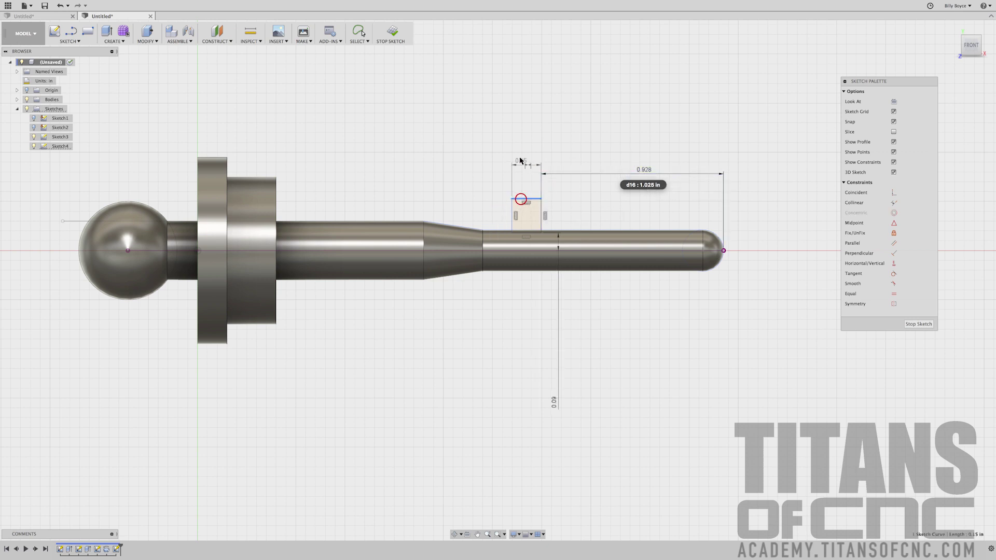
left_click(519, 157)
type(".04")
key("Return")
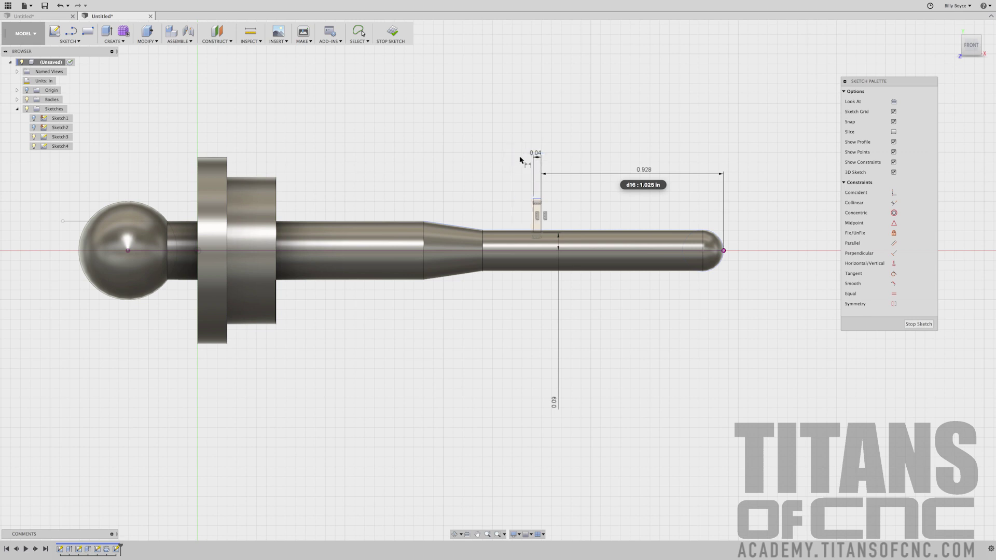
right_click(428, 154)
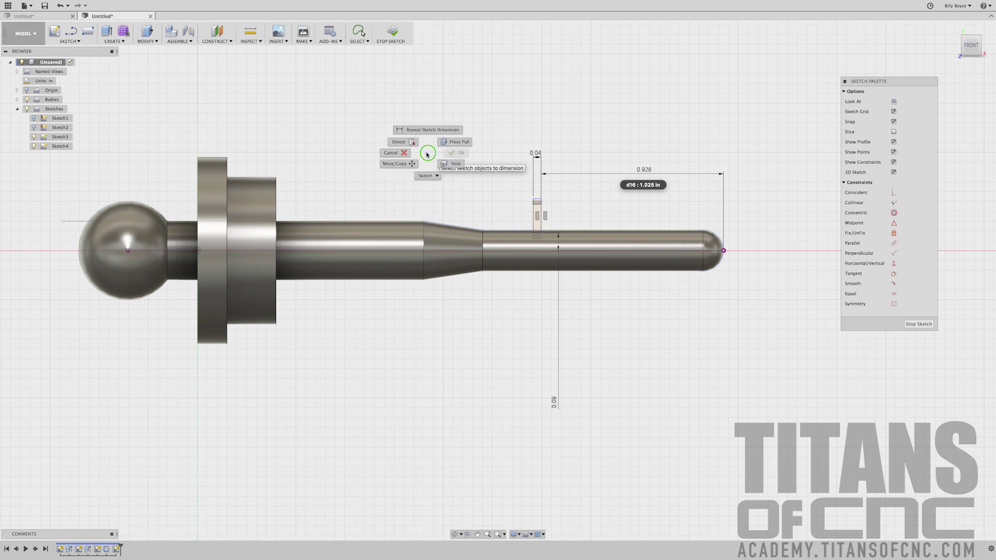
Press Pull the Sketch4 rectangle as a symmetric 0.1 in cut into the shaft
left_click(457, 143)
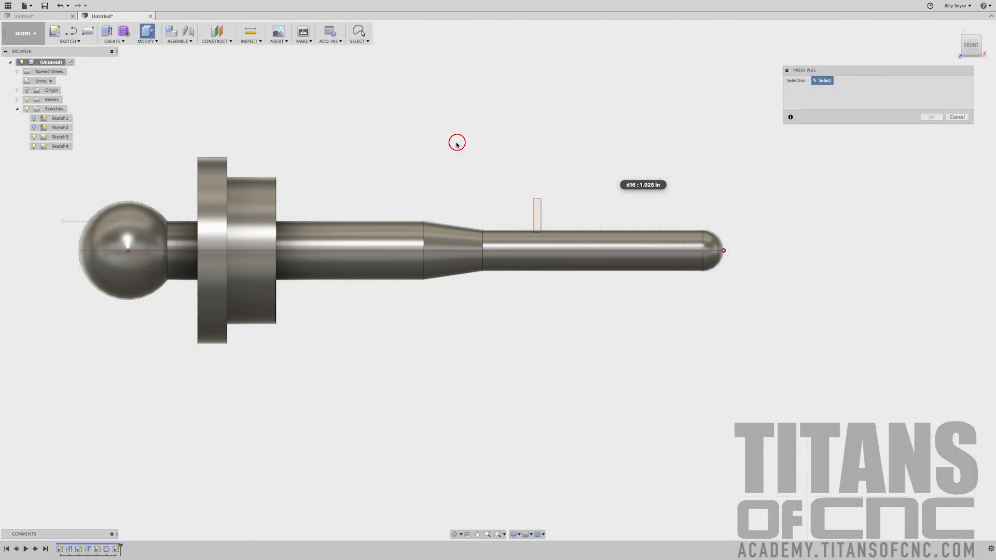
left_click(537, 214)
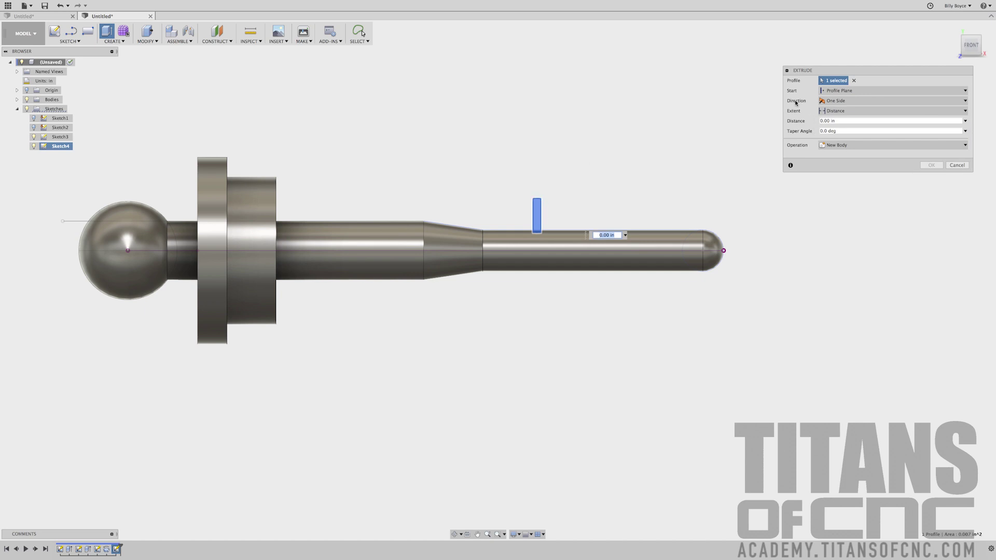
left_click(846, 101)
left_click(844, 127)
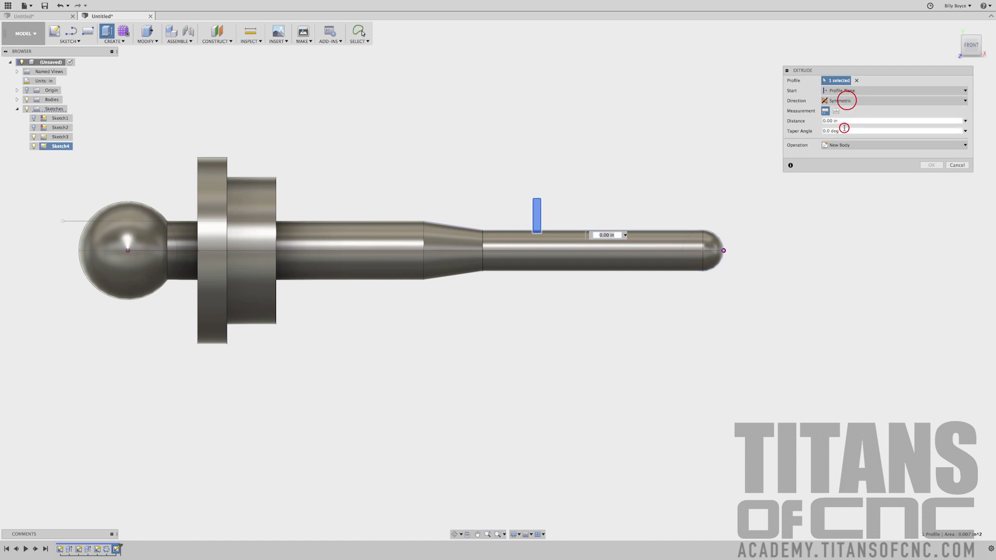
left_click(845, 121)
type(".1")
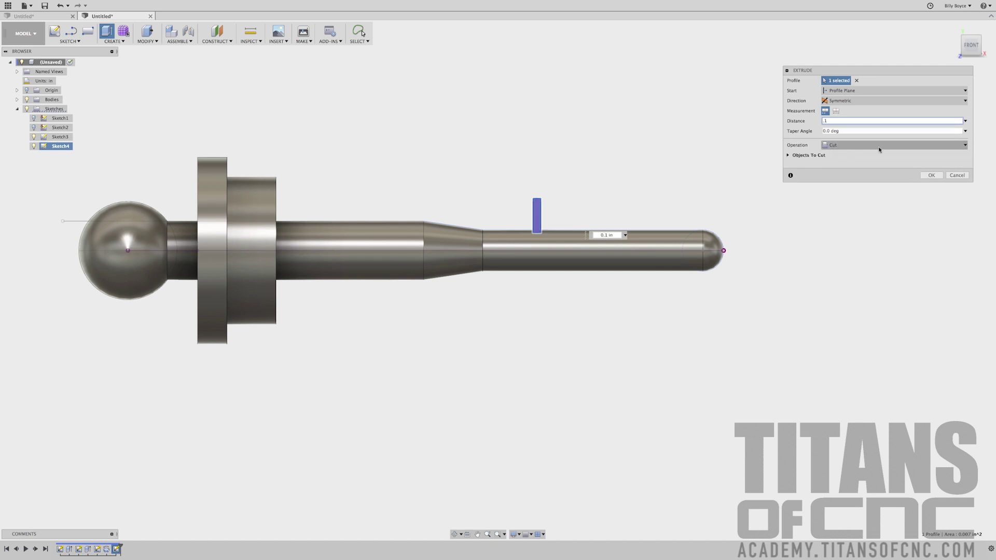
left_click(934, 177)
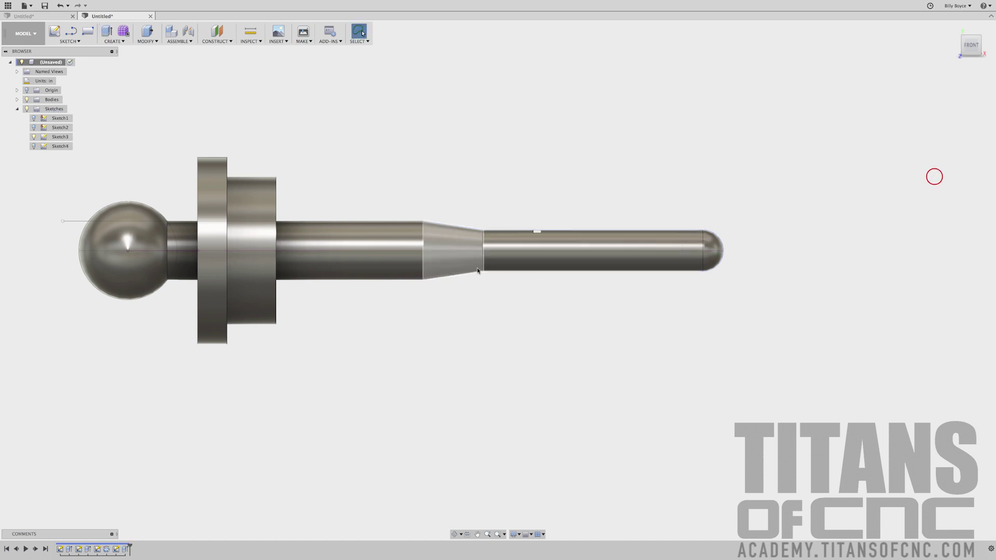
Hide Sketch3 and start a new sketch on the flange face
scroll(539, 229, "up", 3)
scroll(543, 228, "down", 2)
scroll(543, 228, "down", 1)
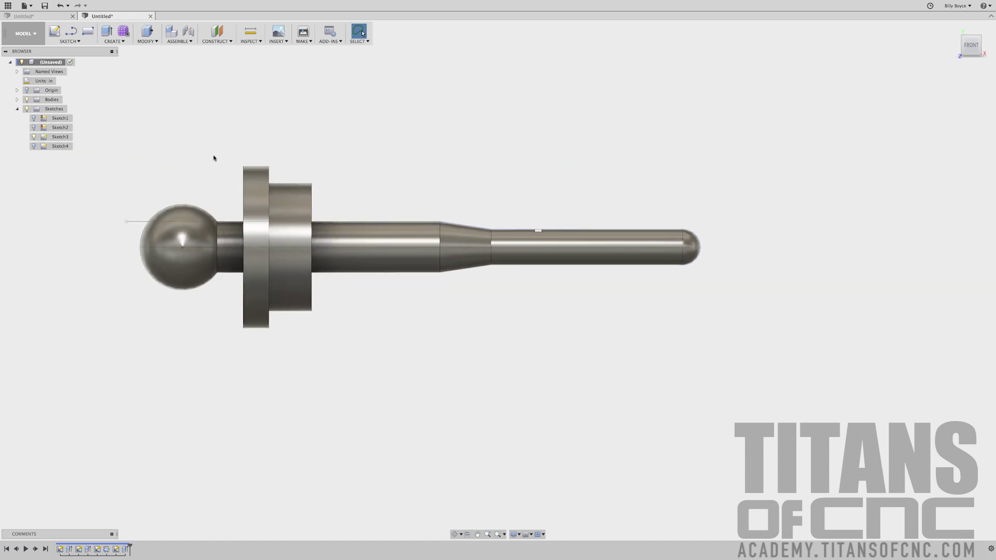
left_click(34, 137)
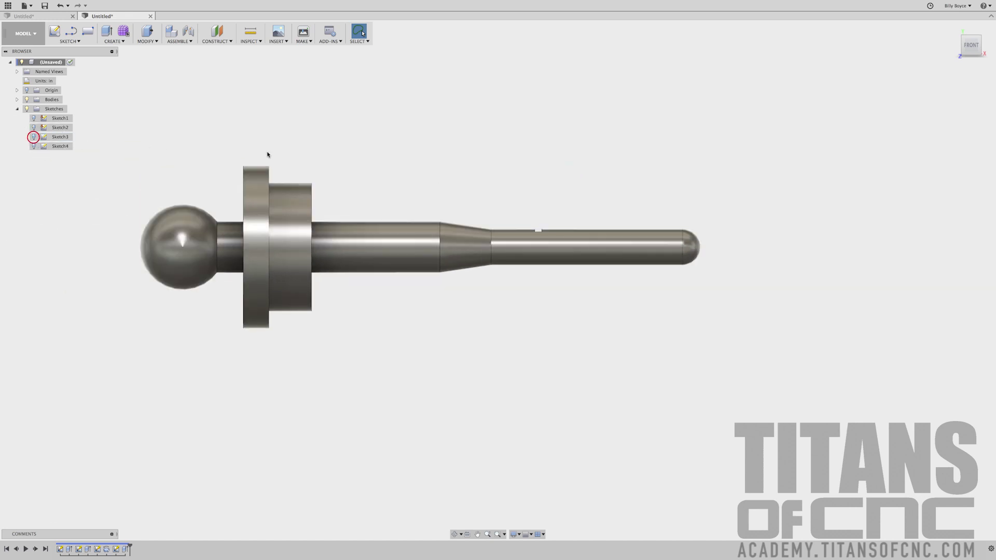
left_click(440, 165)
key("Return")
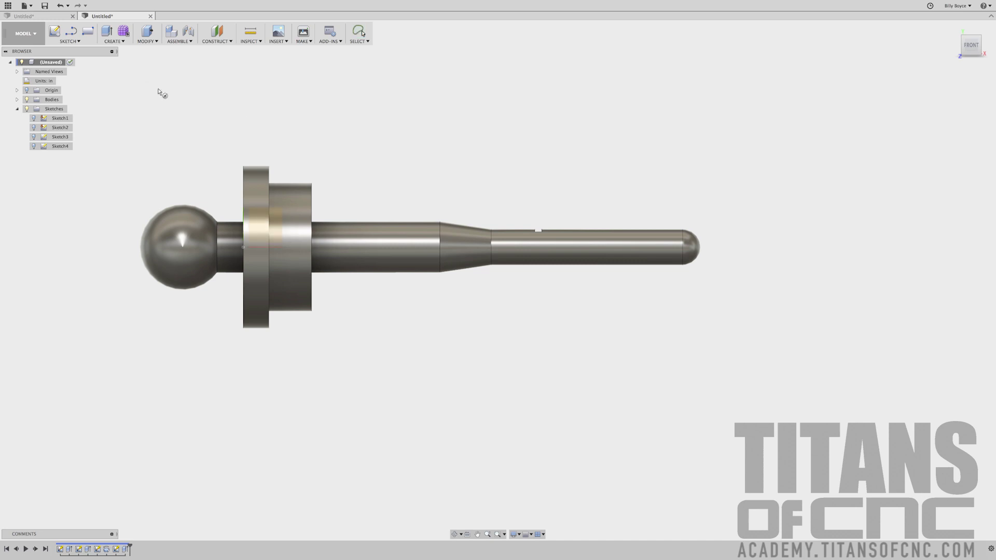
left_click(278, 220)
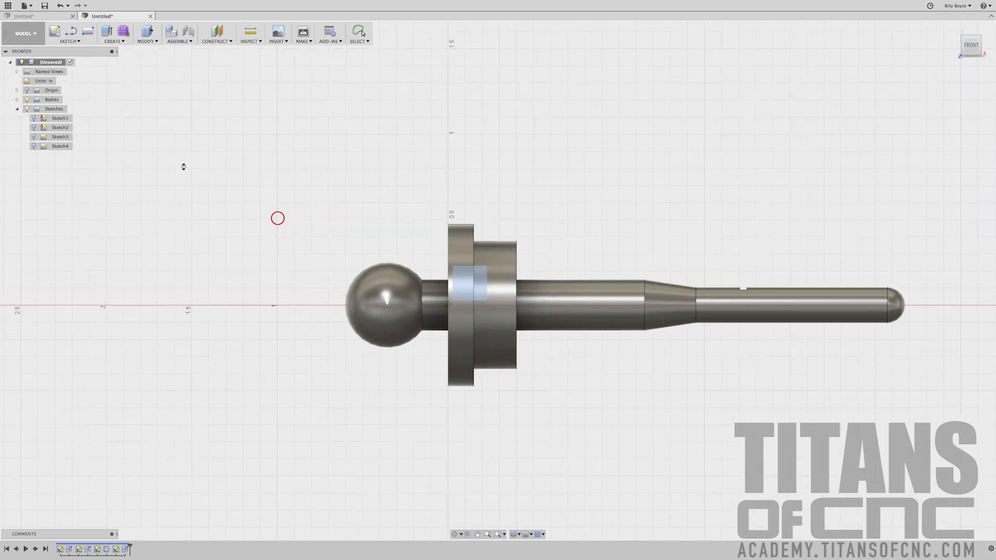
Draw a Ø0.126 in circle (3*2 expression) above the collar
left_click(489, 199)
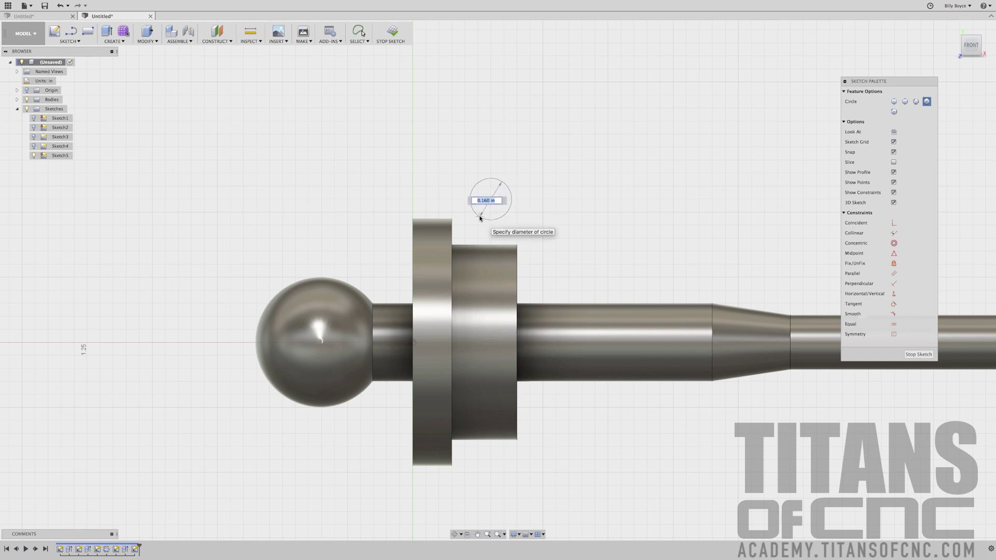
key("Return")
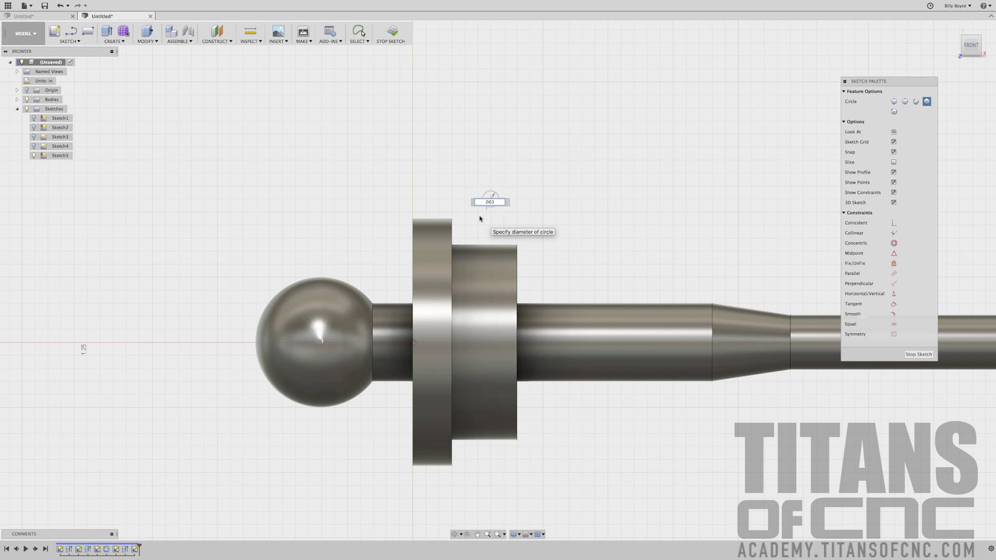
type("3*2")
key("Tab")
key("Return")
key("Escape")
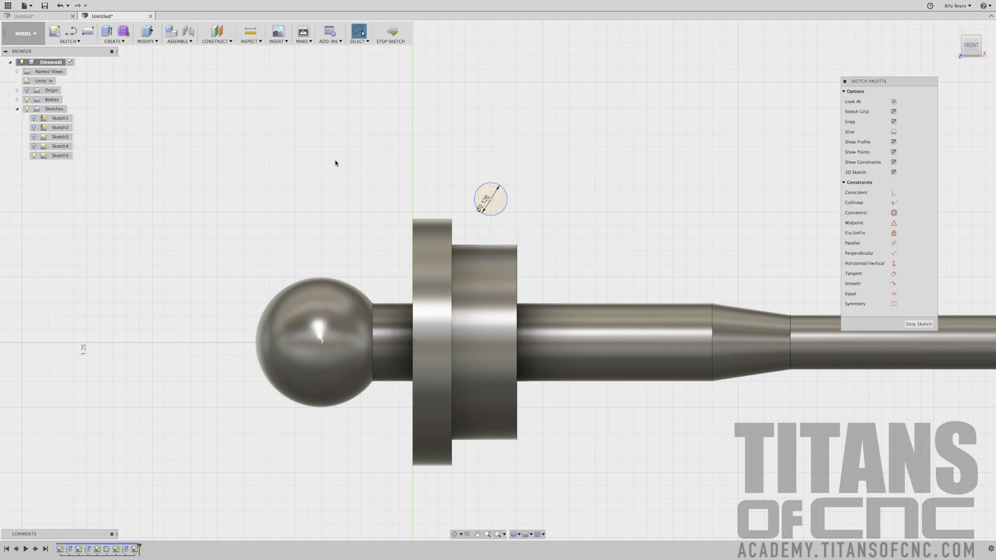
Show Sketch3 again and dimension the circle centre 0.629 in horizontally from the ball centre
scroll(191, 159, "down", 1)
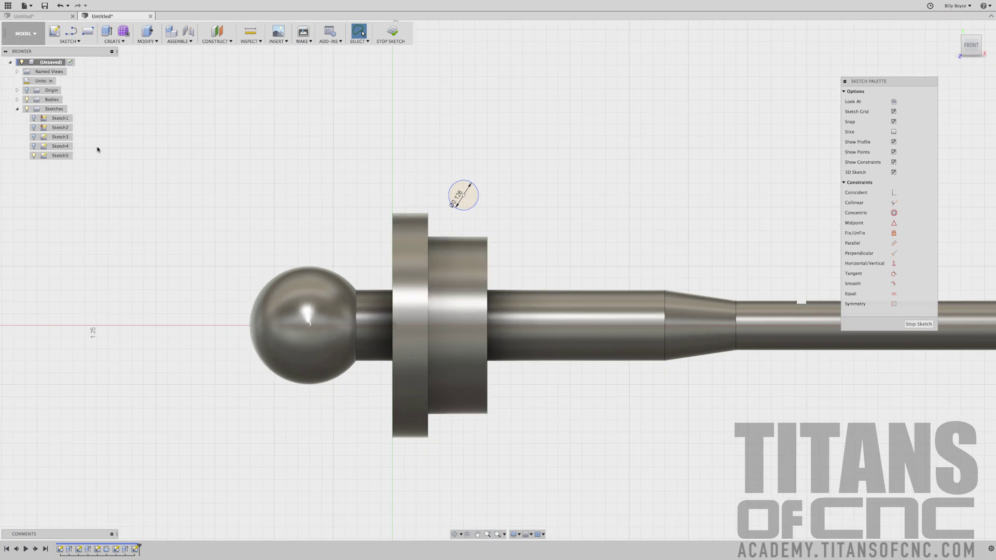
left_click(33, 137)
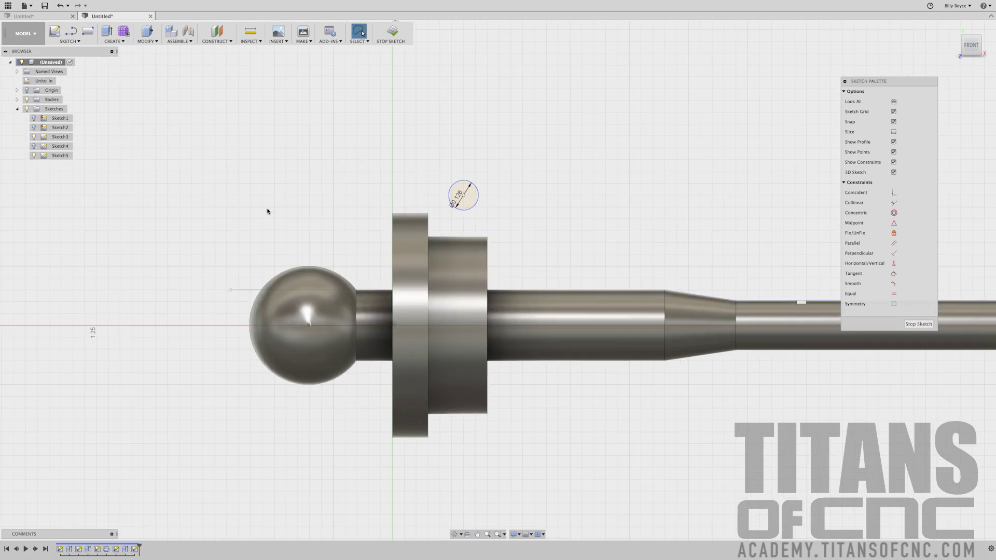
key("d")
left_click(463, 196)
left_click(309, 325)
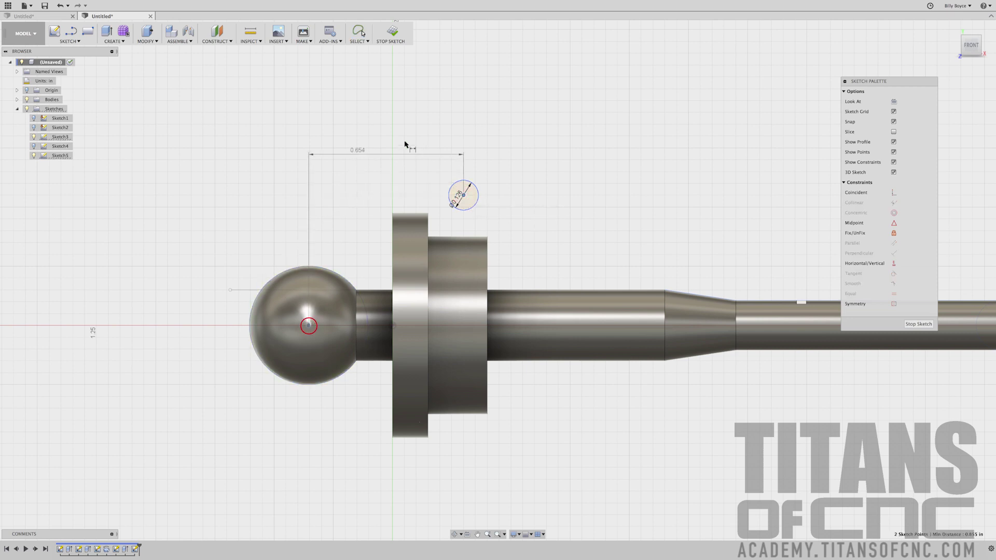
left_click(380, 132)
key("BackSpace")
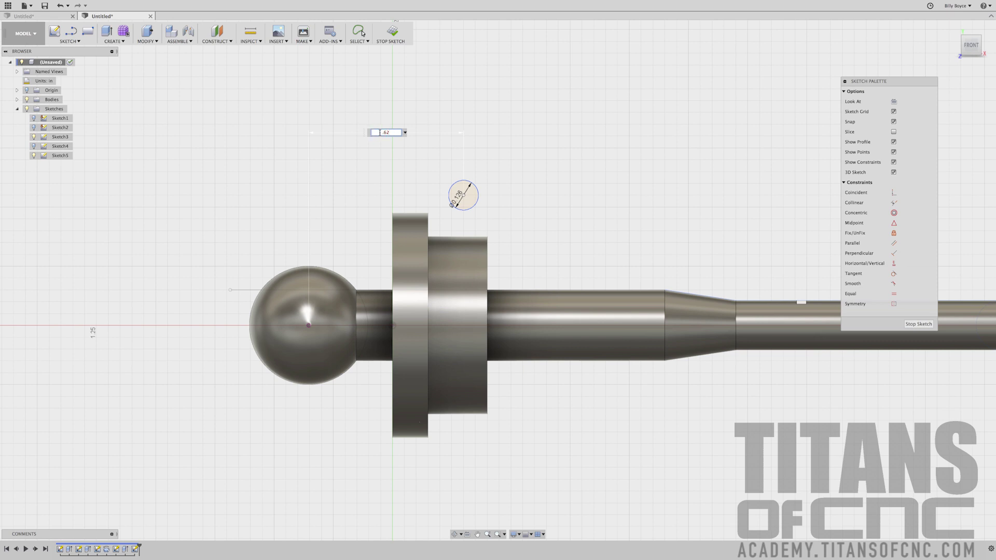
key("Return")
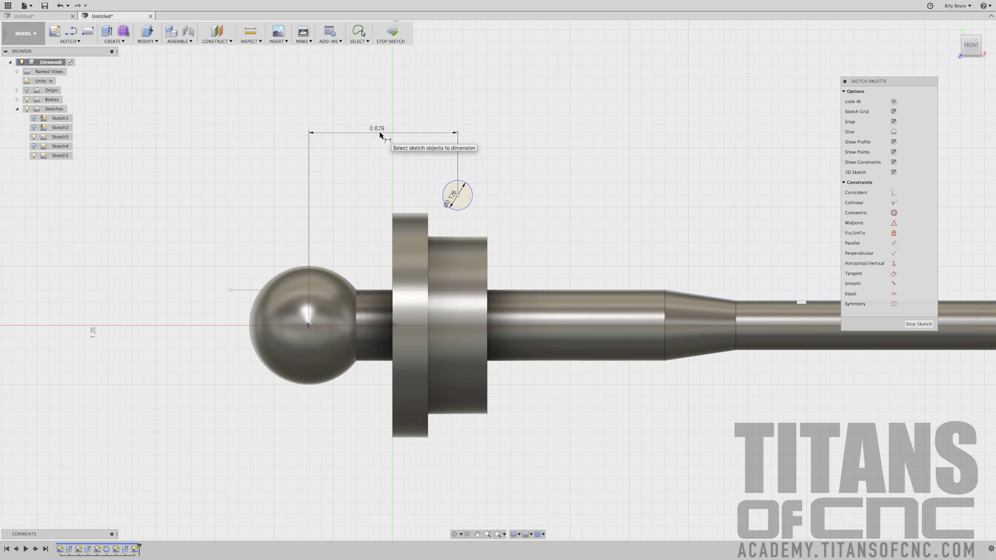
Dimension the circle centre 0.375 in vertically above the origin
left_click(457, 195)
left_click(392, 325)
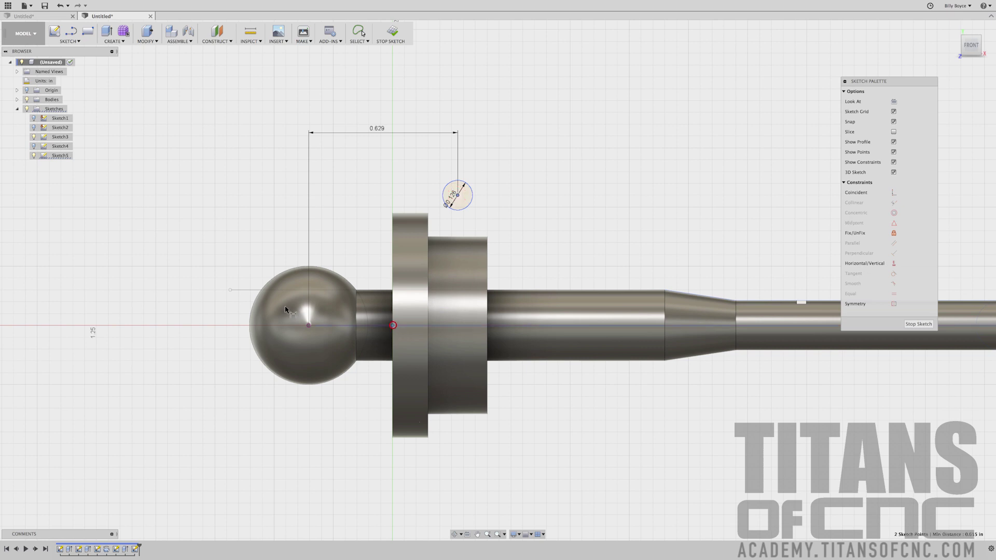
left_click(175, 268)
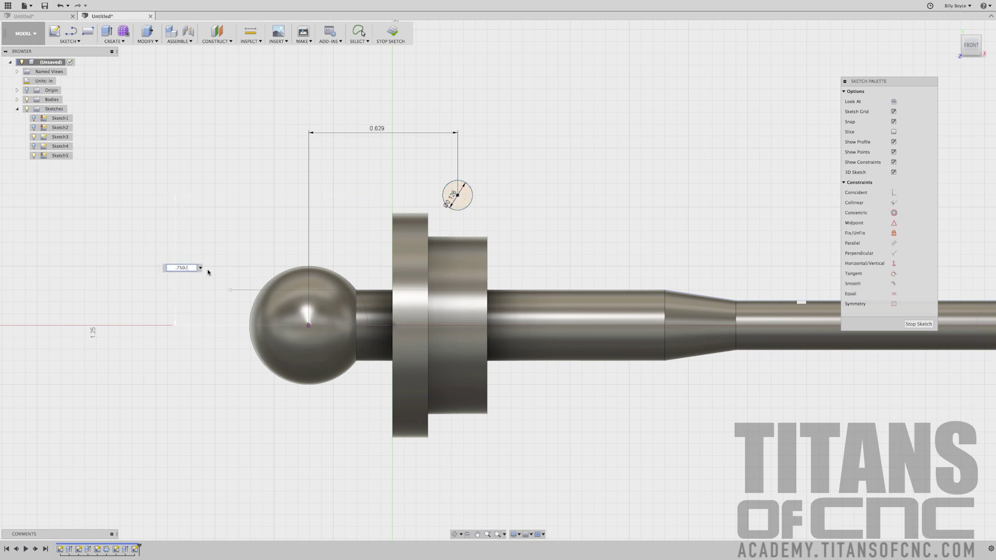
key("Return")
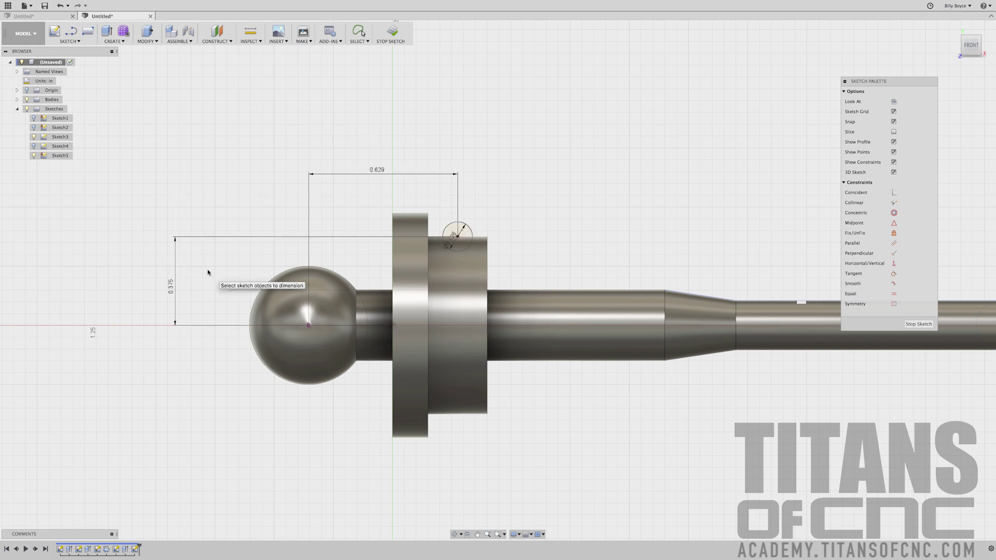
Revolve-cut the small circle 360° around the part's centre axis to form the groove
left_click(114, 43)
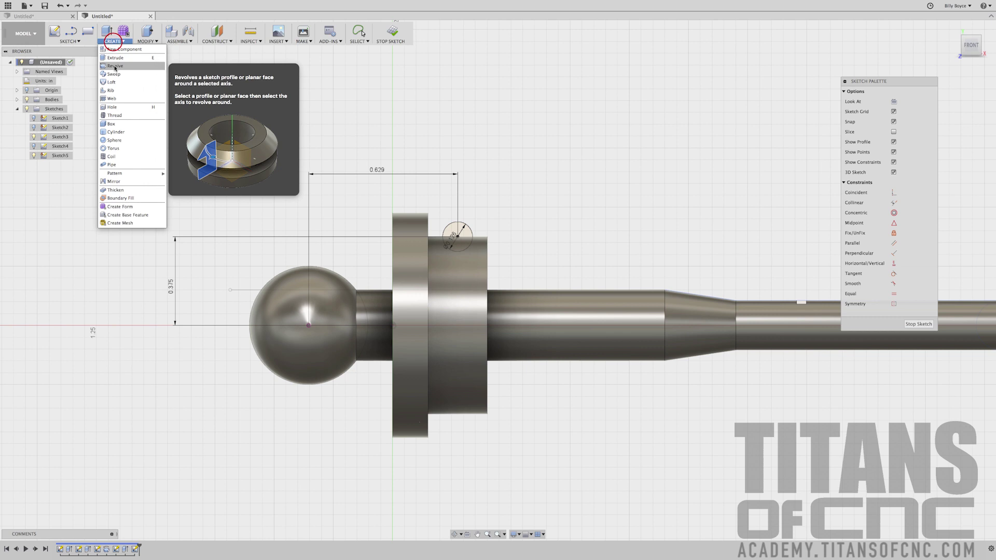
left_click(114, 66)
left_click(463, 235)
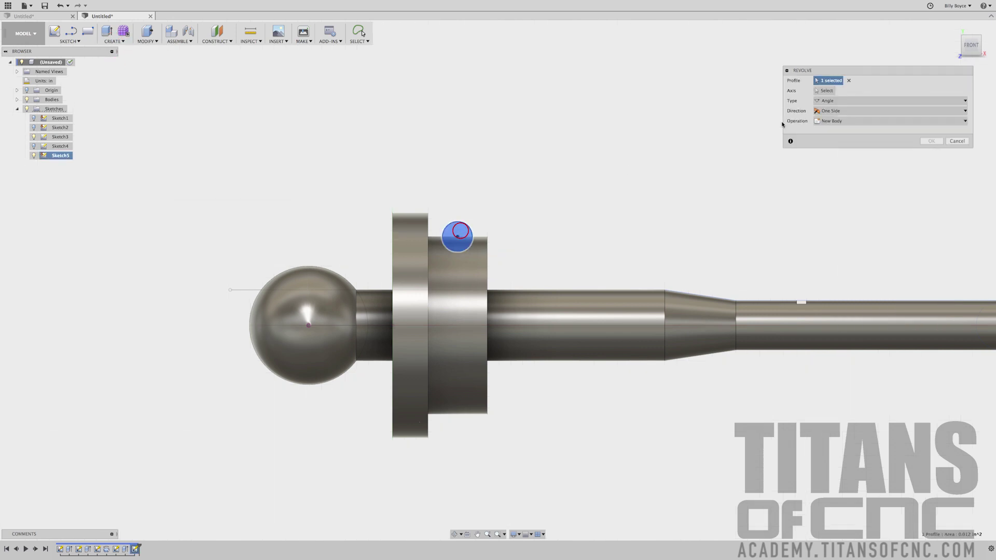
left_click(823, 90)
left_click(421, 327)
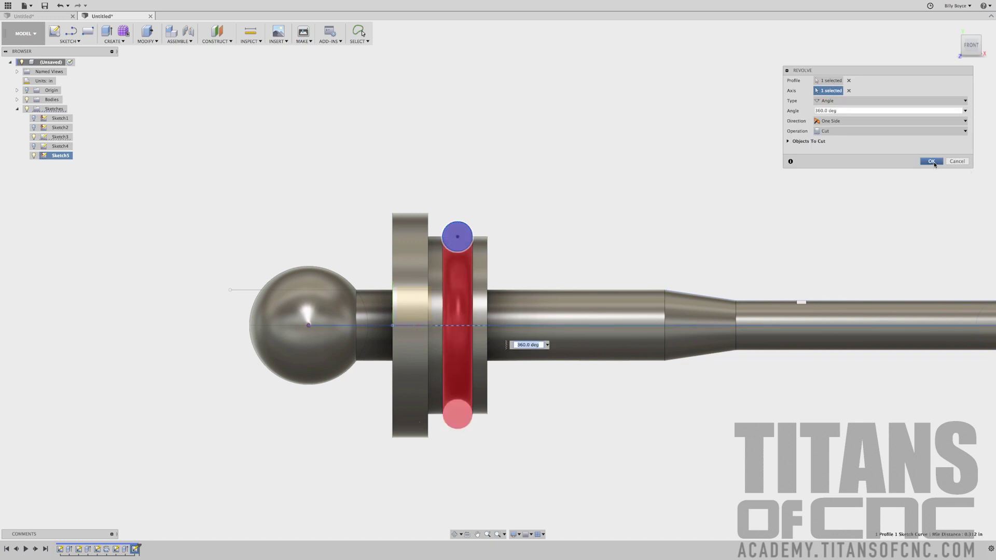
left_click(931, 161)
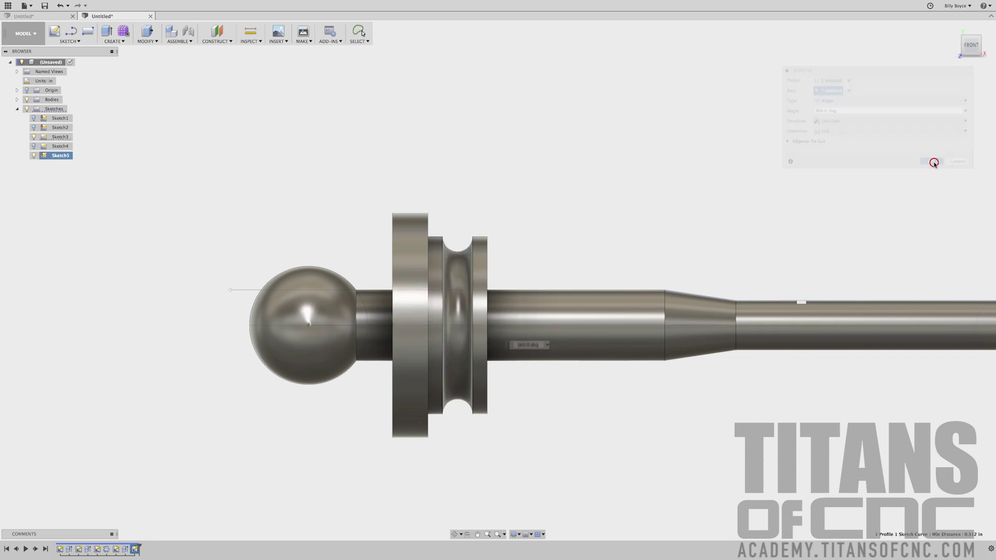
left_click(36, 137)
Fillet the ball neck edge at 0.05 in
key("Escape")
key("F6")
middle_click_drag(296, 195, 300, 196, "shift")
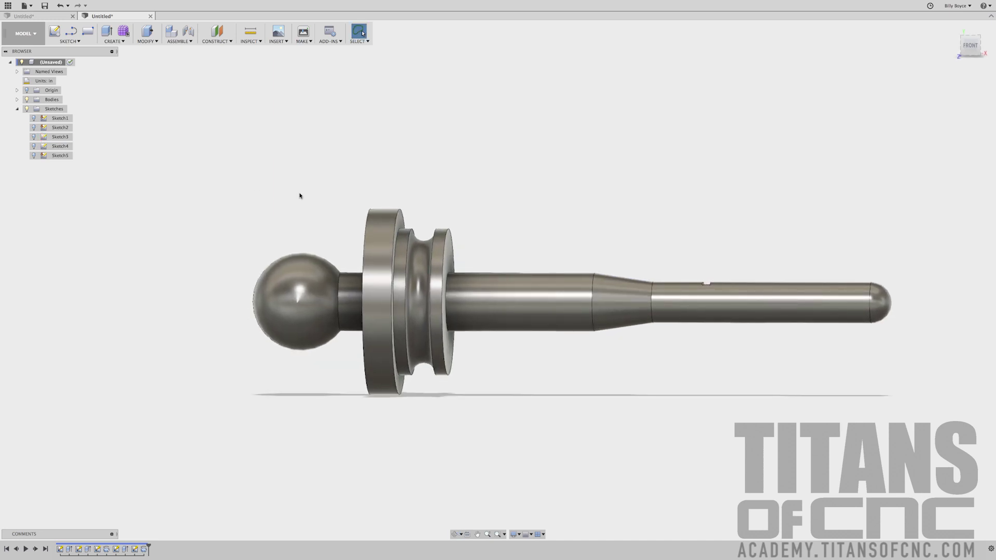
key("f")
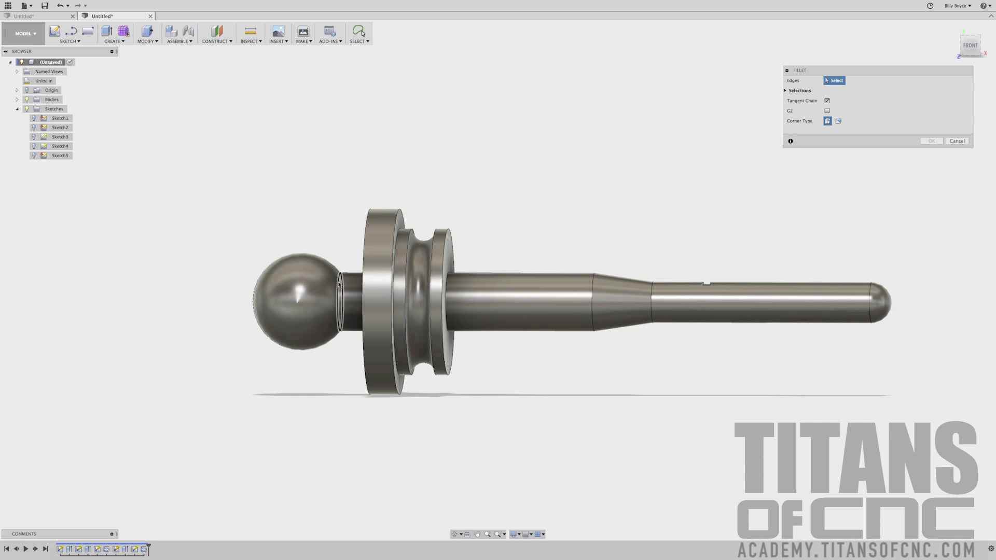
left_click(340, 285)
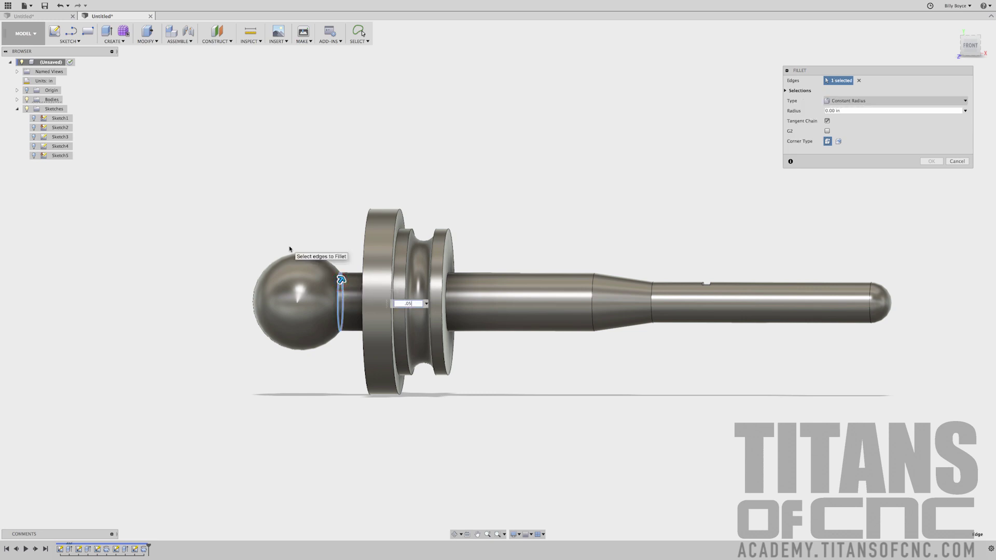
type(".05")
key("Return")
Fillet the flange's inner circular edge
middle_click_drag(263, 200, 278, 203, "shift")
key("f")
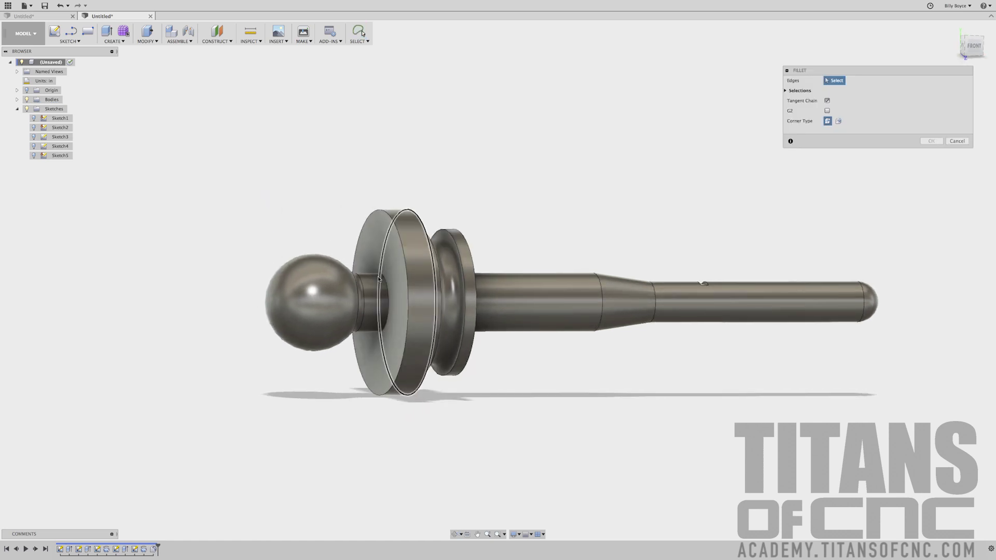
left_click(383, 279)
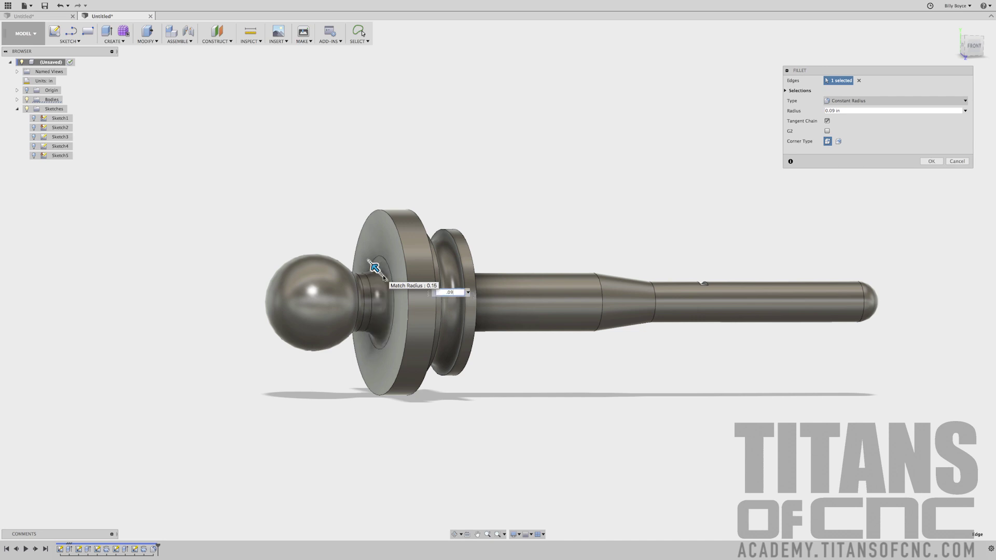
key("Return")
Fillet the collar's inner ring edge at 0.05 in and the shaft base at 0.045 in
middle_click_drag(383, 275, 361, 253, "shift")
key("f")
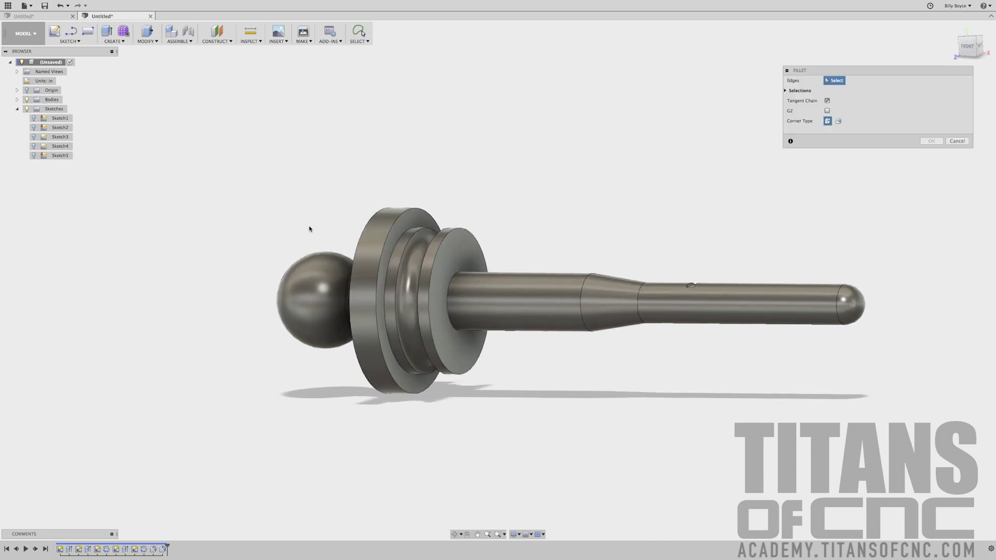
left_click(400, 241)
type(".05")
key("Return")
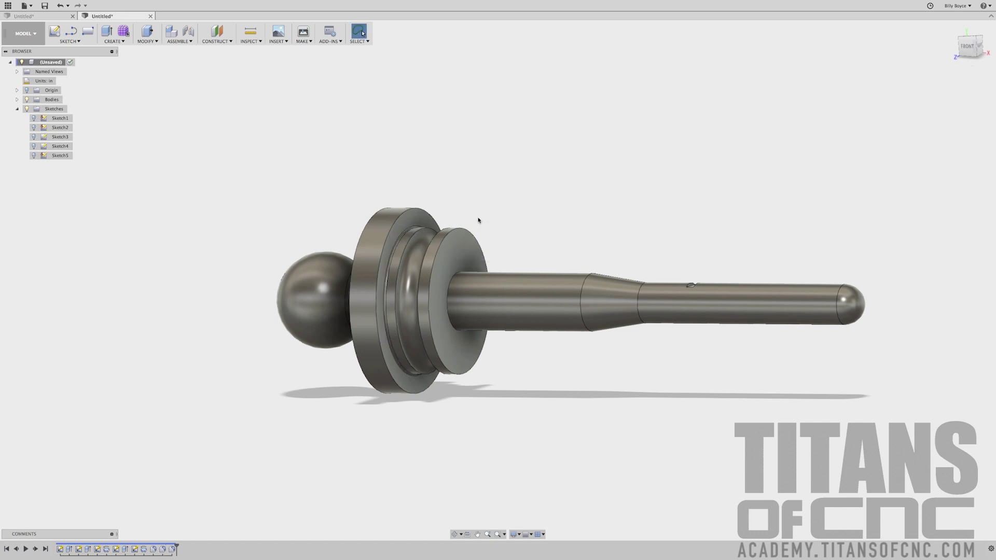
key("f")
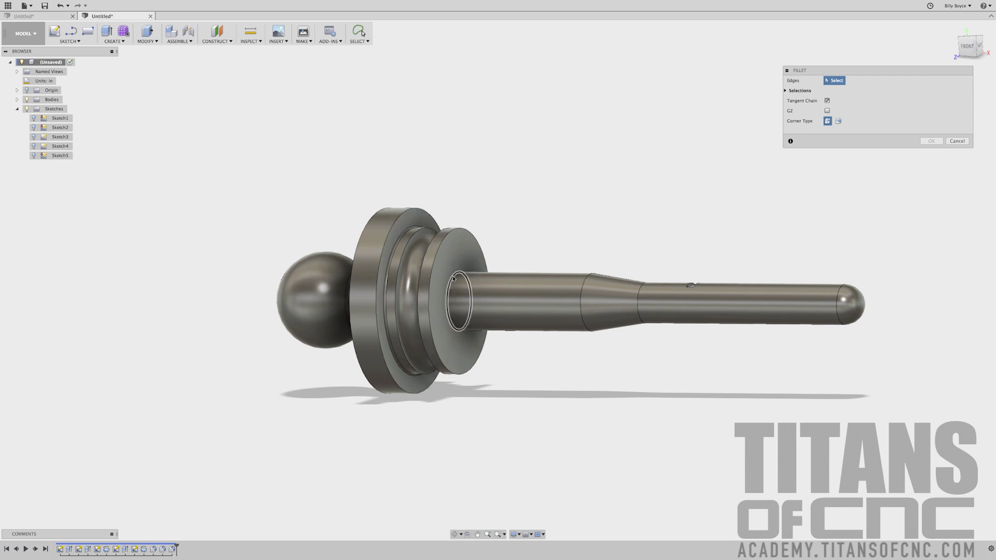
left_click(453, 278)
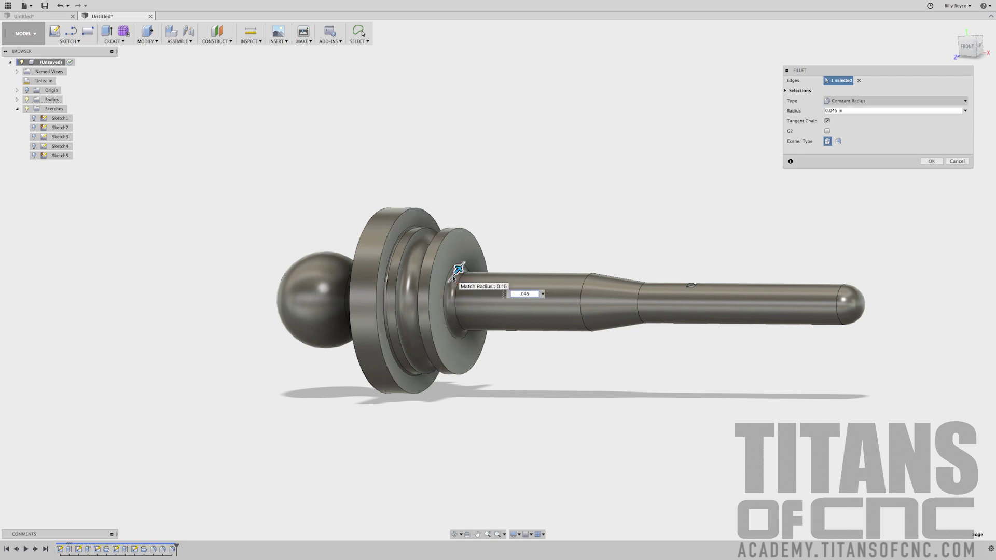
key("Return")
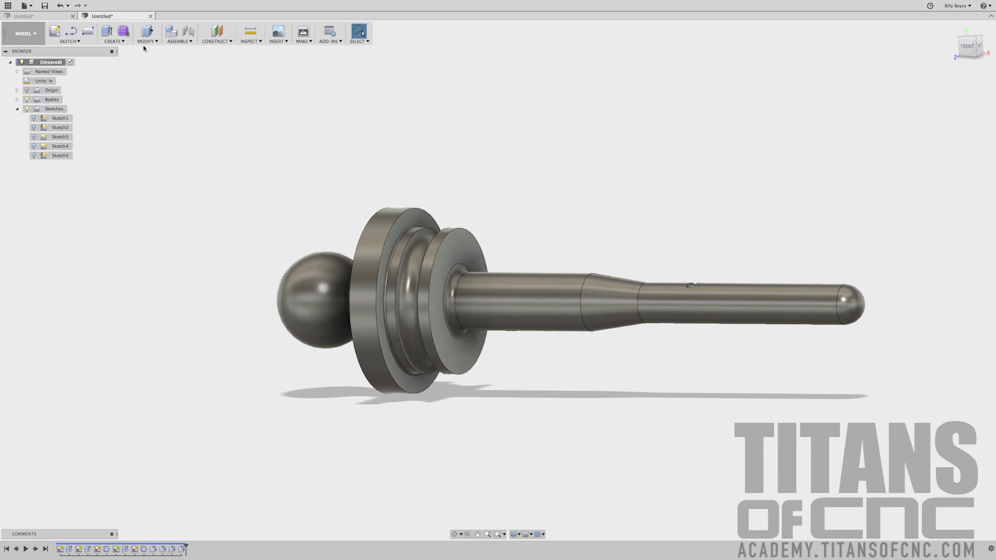
Chamfer the flange's front circular edge by 0.1 in
left_click(146, 42)
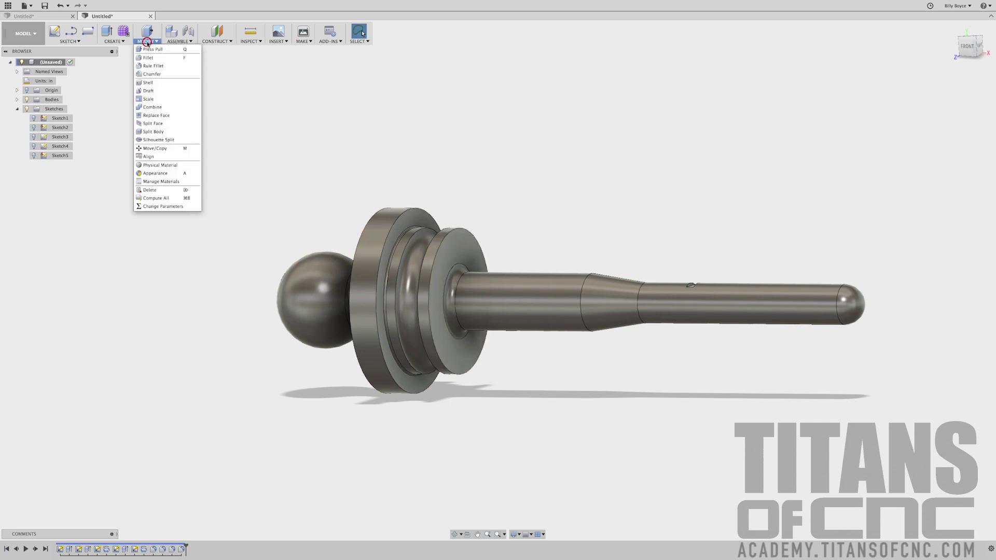
left_click(148, 73)
mouse_move(336, 174)
middle_mouse_down("shift")
mouse_move(311, 171)
mouse_move(332, 177)
middle_mouse_up("shift")
left_click(381, 195)
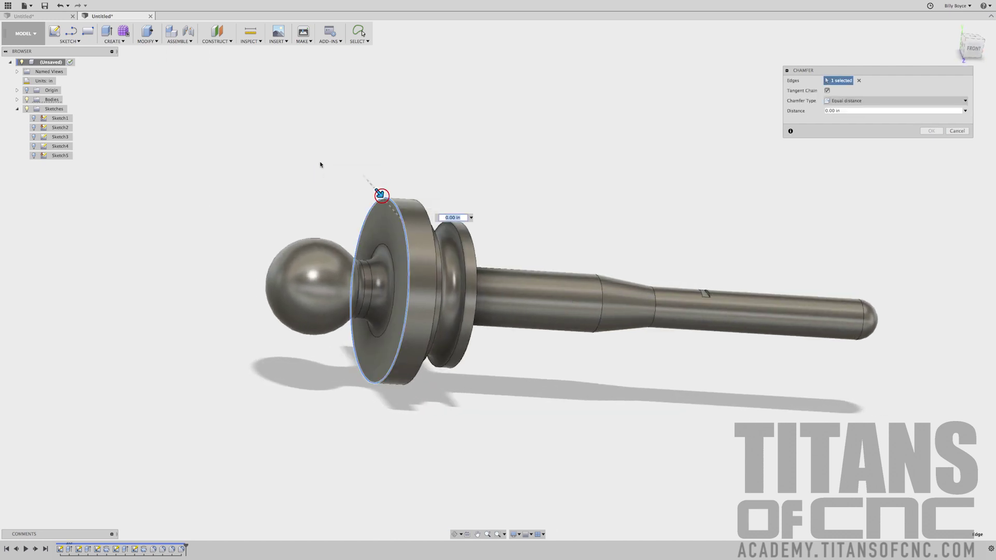
type(".1")
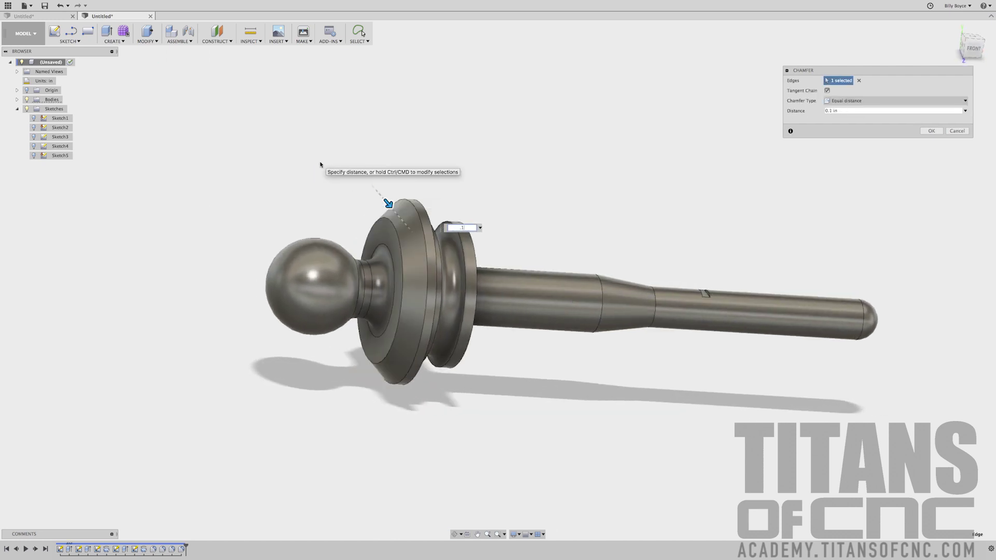
key("Return")
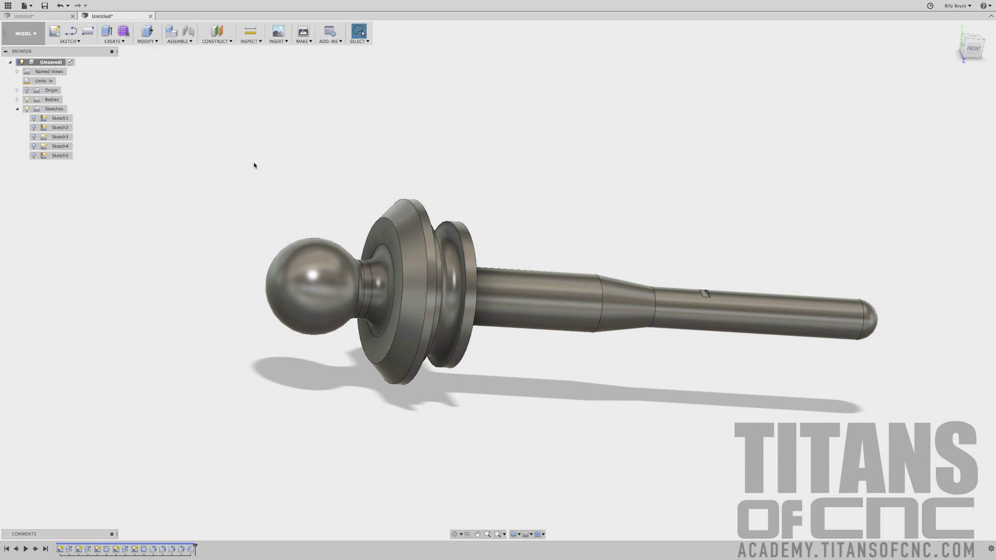
Chamfer four more flange and collar edges with a smaller distance
right_click(253, 163)
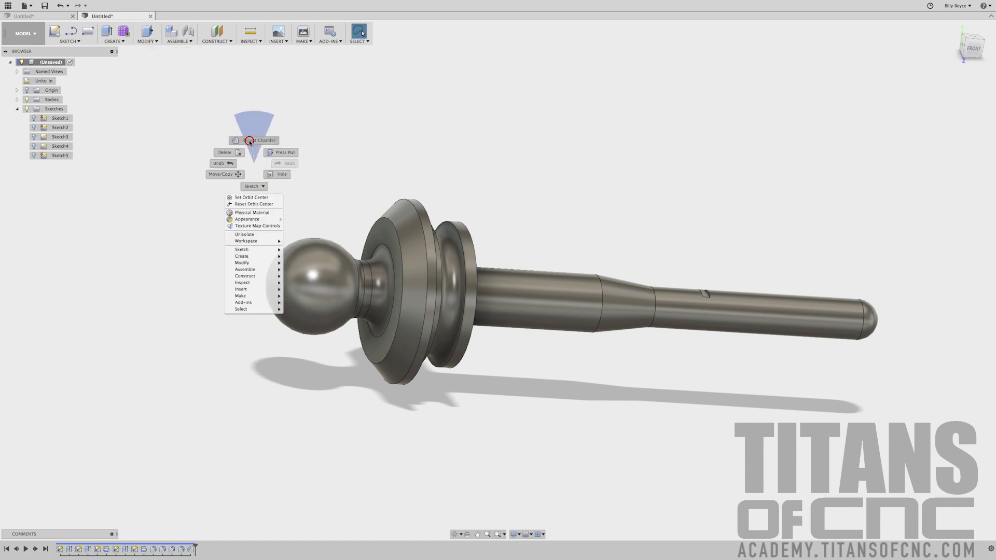
left_click(249, 140)
middle_click_drag(304, 155, 418, 200, "shift")
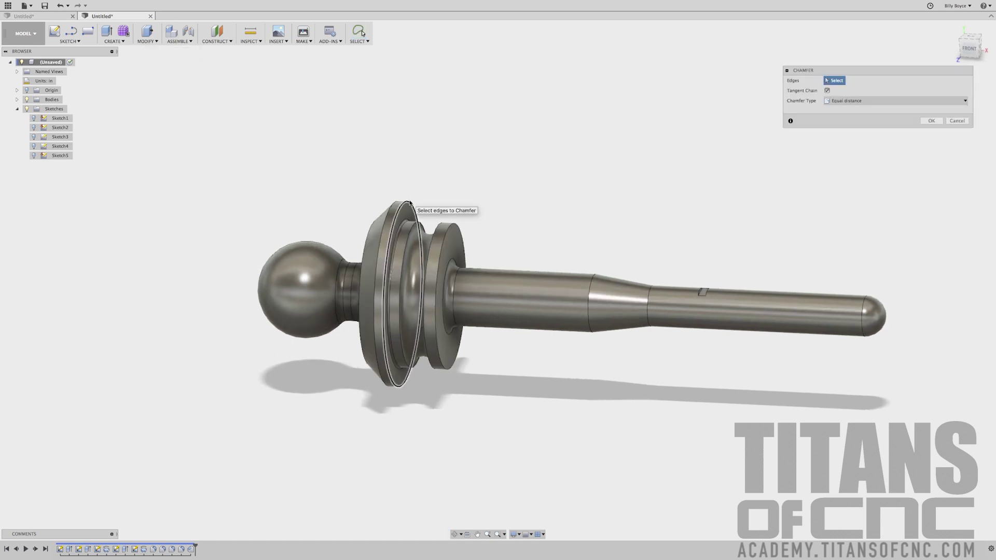
left_click(412, 199)
left_click(409, 236)
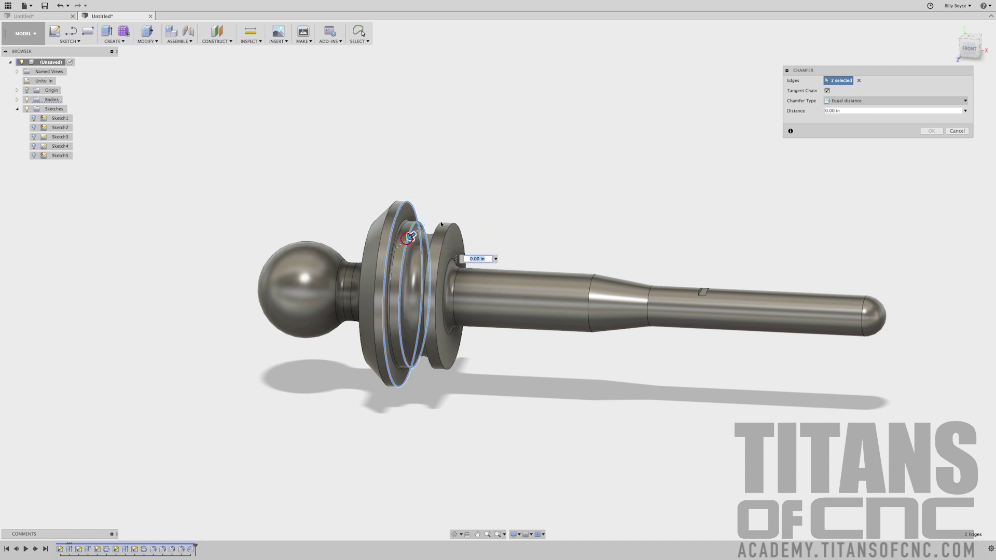
left_click(438, 231)
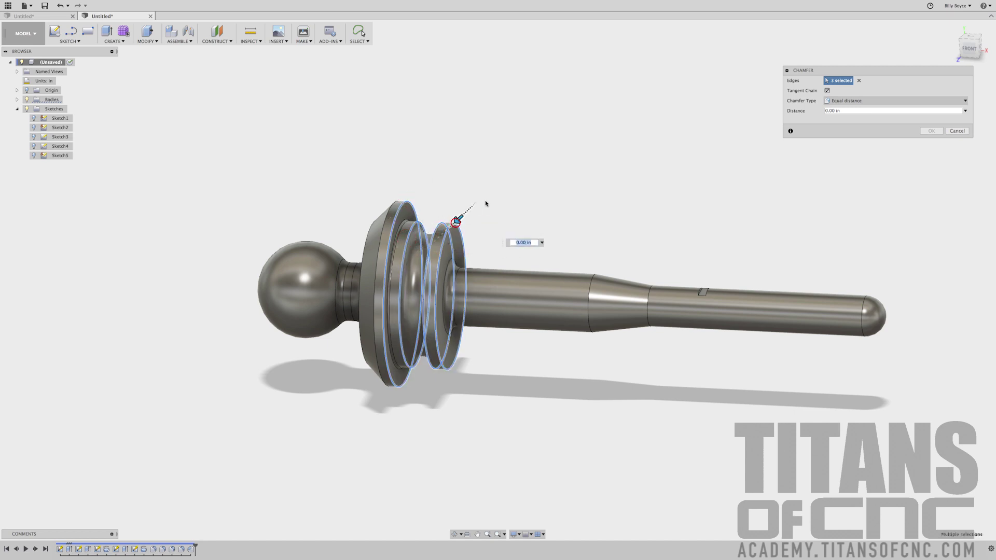
left_click(455, 222)
key("BackSpace")
type(".01")
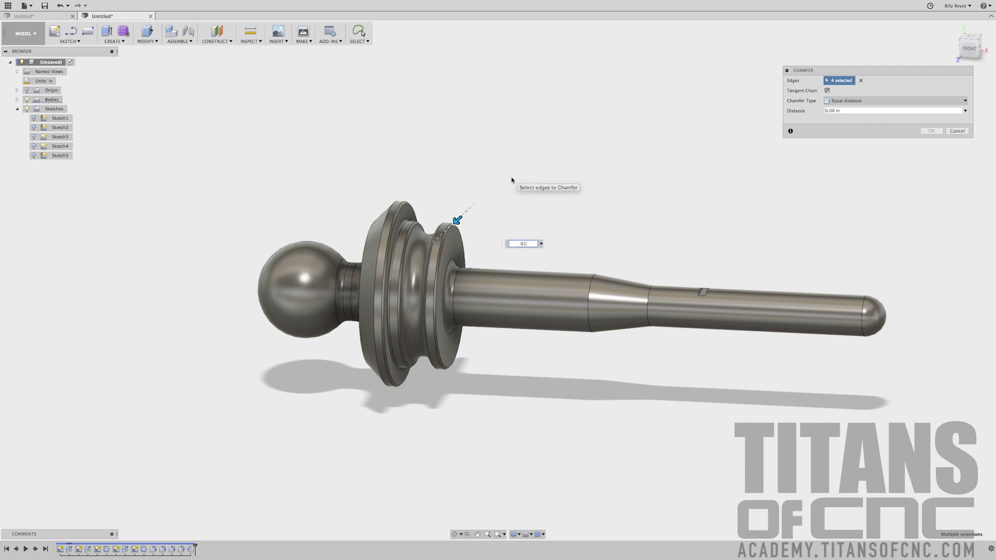
key("Return")
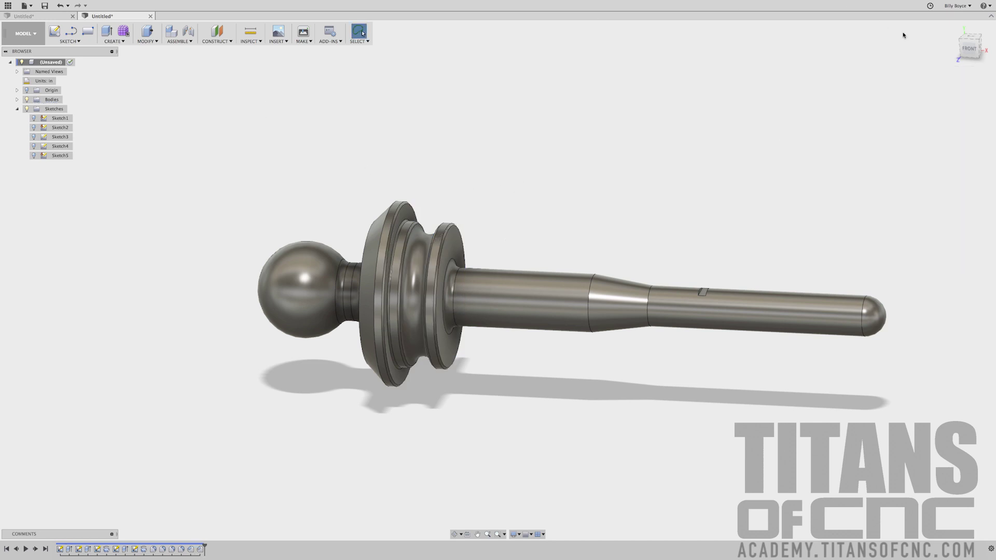